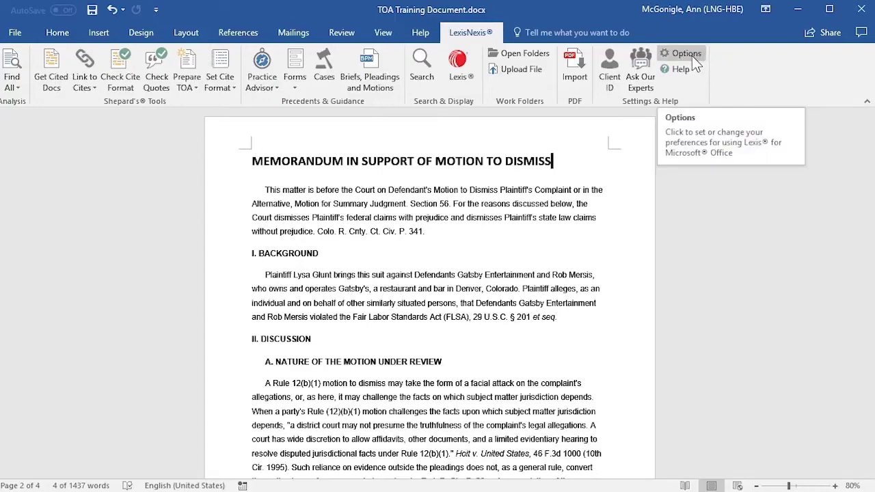
# Step: Open the LexisNexis Options dialog from the Settings & Help group
pyautogui.click(692, 55)
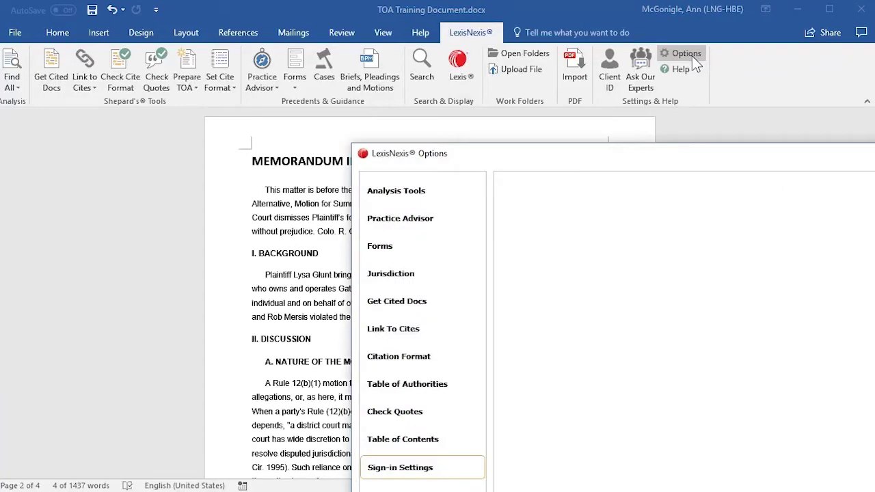
# Step: Confirm The Bluebook as the citation format, then show the Table of Authorities settings
pyautogui.moveTo(677, 164); pyautogui.dragTo(475, 66)
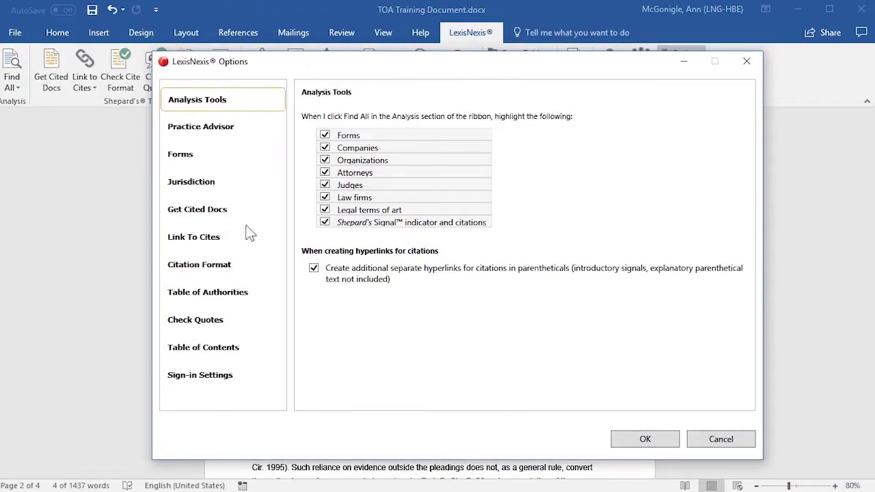
pyautogui.click(219, 272)
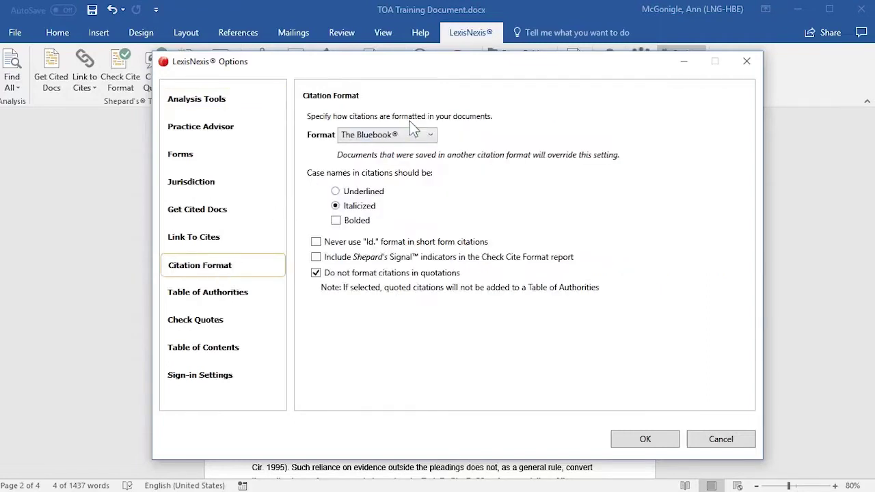
pyautogui.click(431, 135)
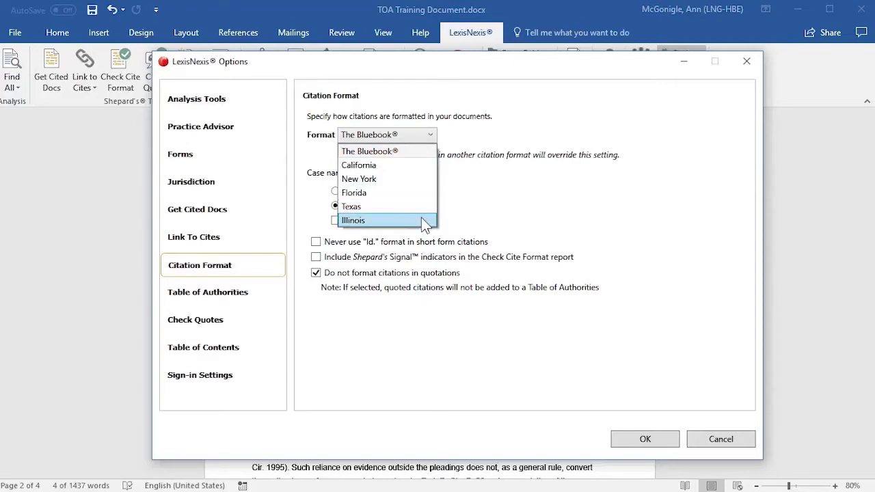
pyautogui.click(422, 152)
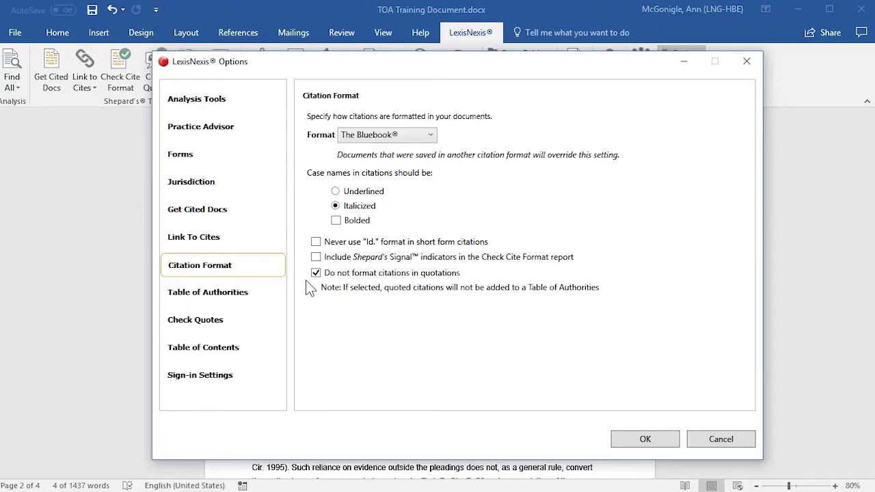
pyautogui.click(234, 298)
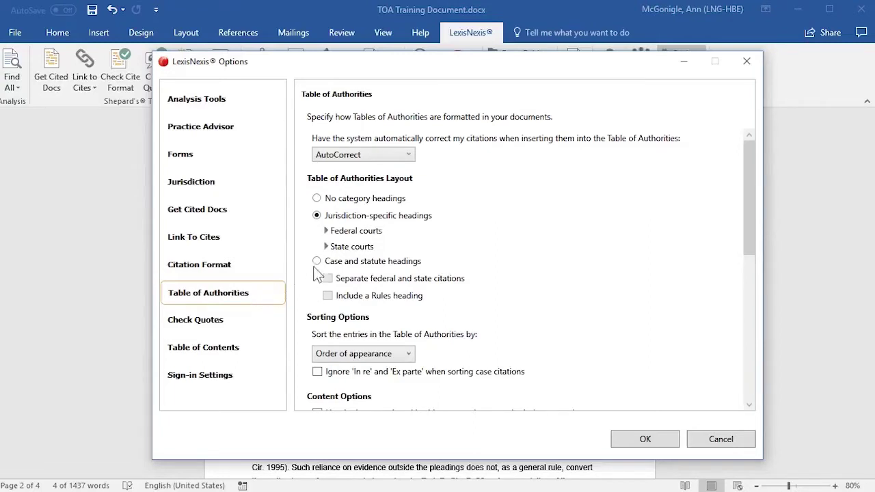
# Step: Set AutoCorrect to Do Not AutoCorrect and expand the Federal courts heading choices
pyautogui.click(409, 154)
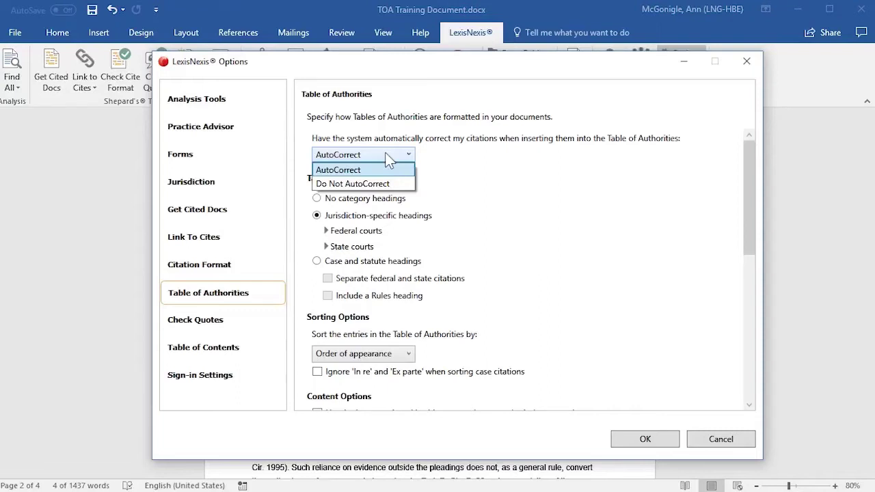
pyautogui.click(391, 184)
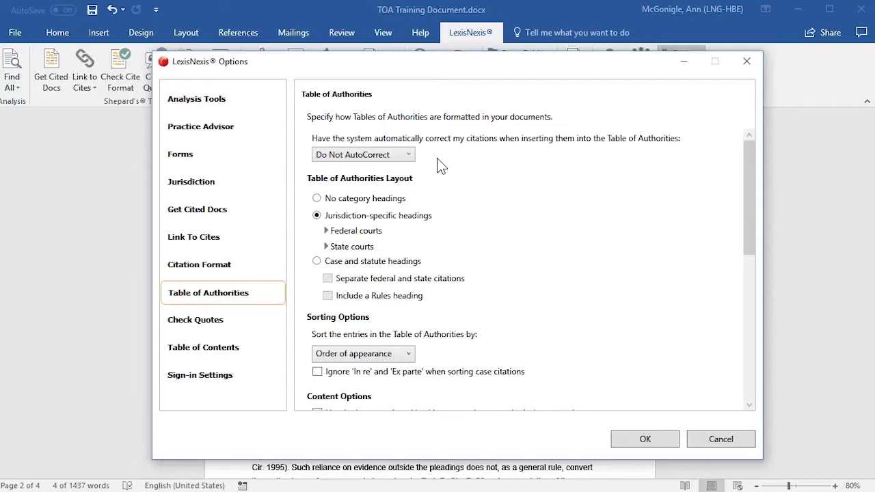
pyautogui.click(326, 231)
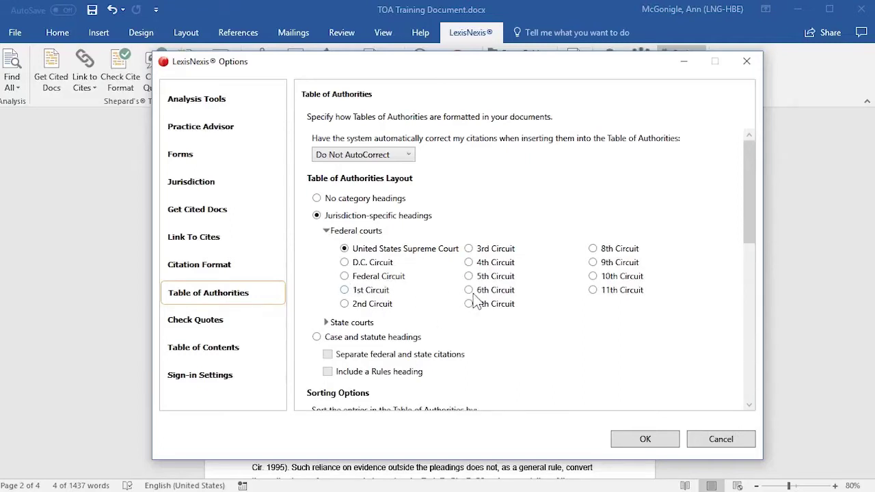
# Step: Switch the layout from jurisdiction-specific headings to case and statute headings
pyautogui.click(327, 324)
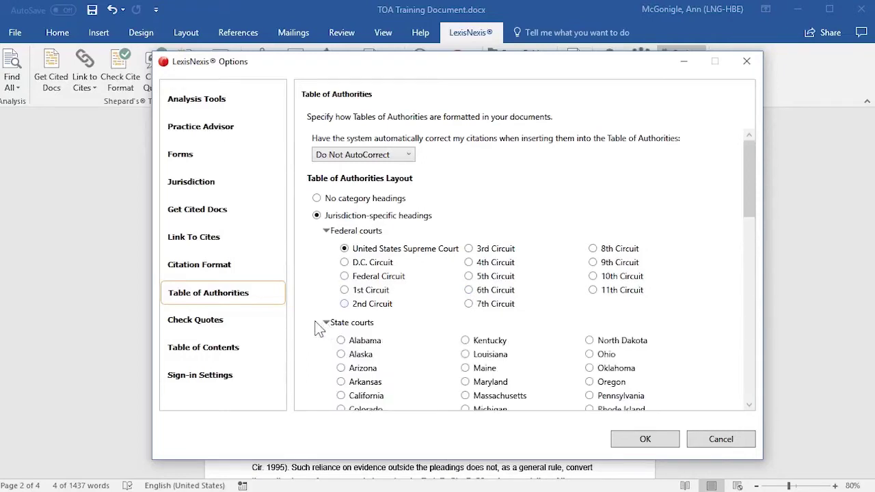
pyautogui.click(325, 323)
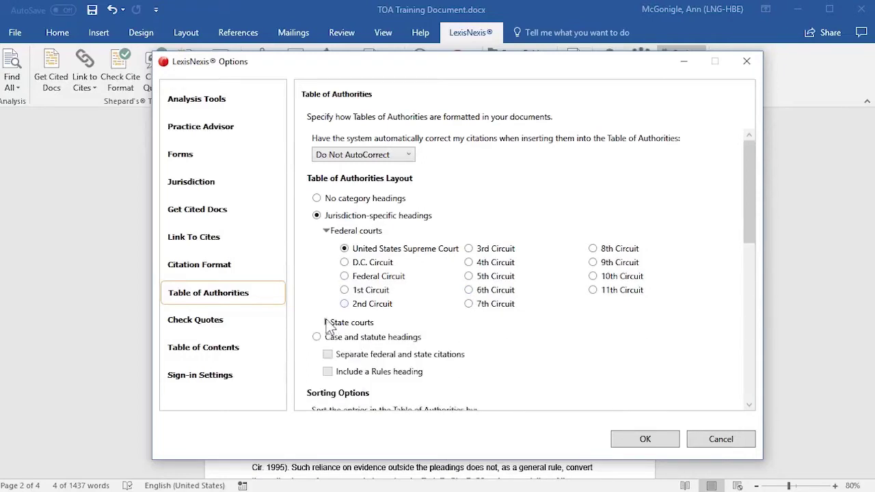
pyautogui.click(326, 232)
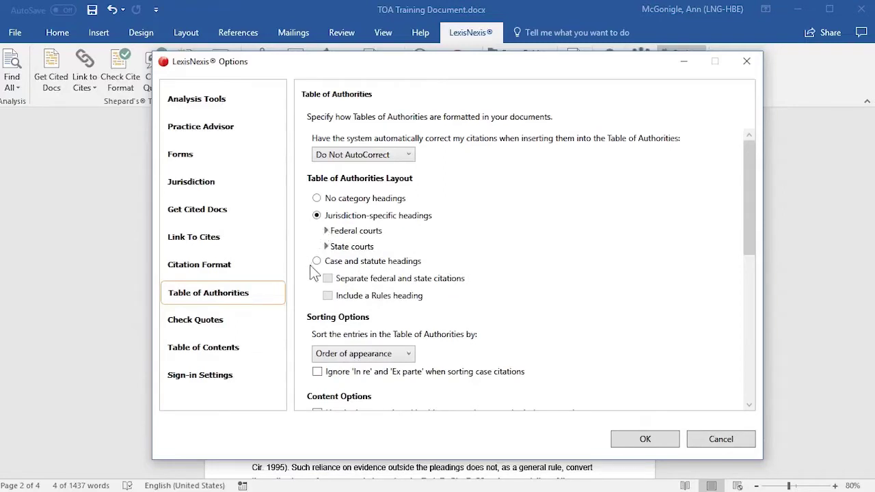
pyautogui.click(317, 261)
pyautogui.scroll(-2, 378, 309)
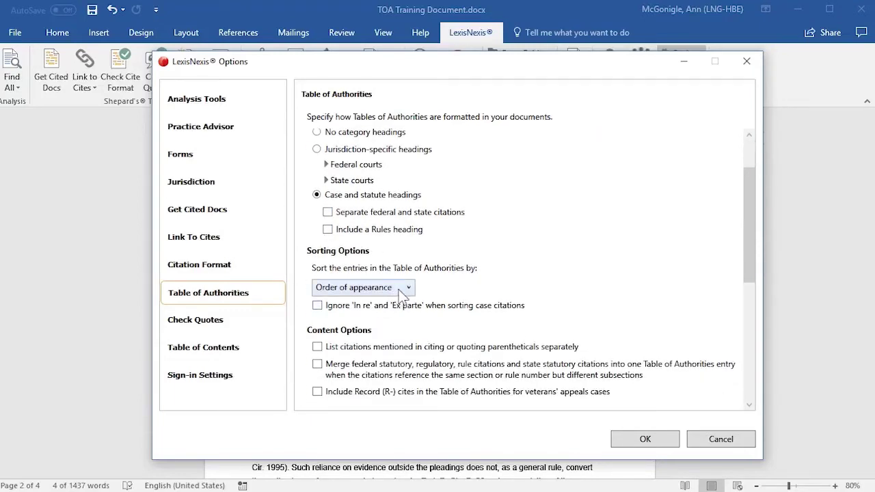
# Step: Sort alphabetically, list parentheticals separately, merge statutory citations, and enable passim
pyautogui.click(408, 288)
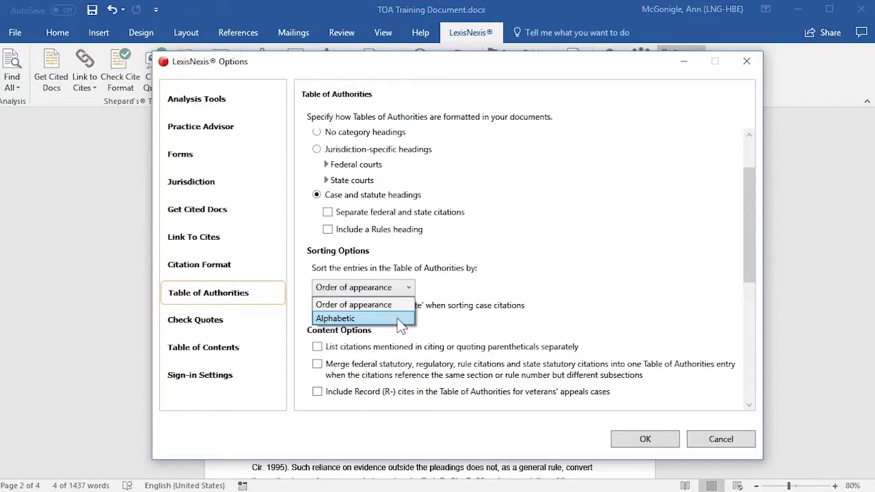
pyautogui.click(401, 324)
pyautogui.scroll(-4, 444, 315)
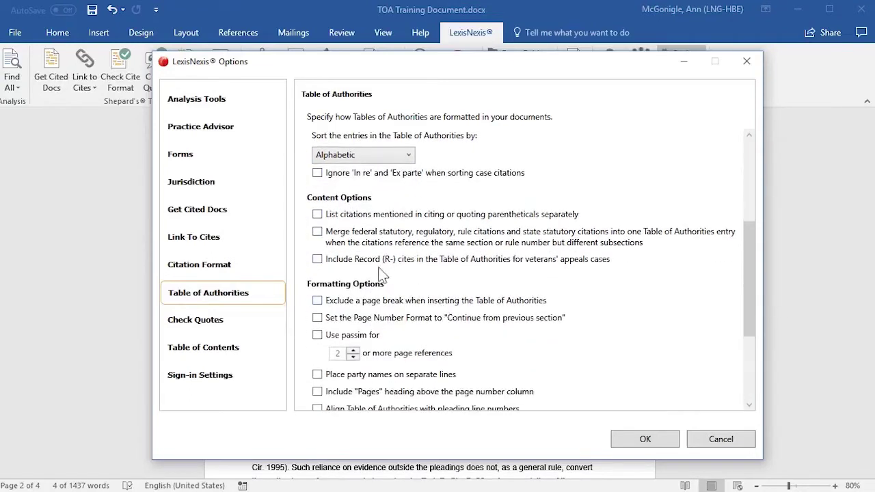
pyautogui.click(311, 216)
pyautogui.click(318, 234)
pyautogui.click(318, 338)
pyautogui.scroll(-2, 315, 369)
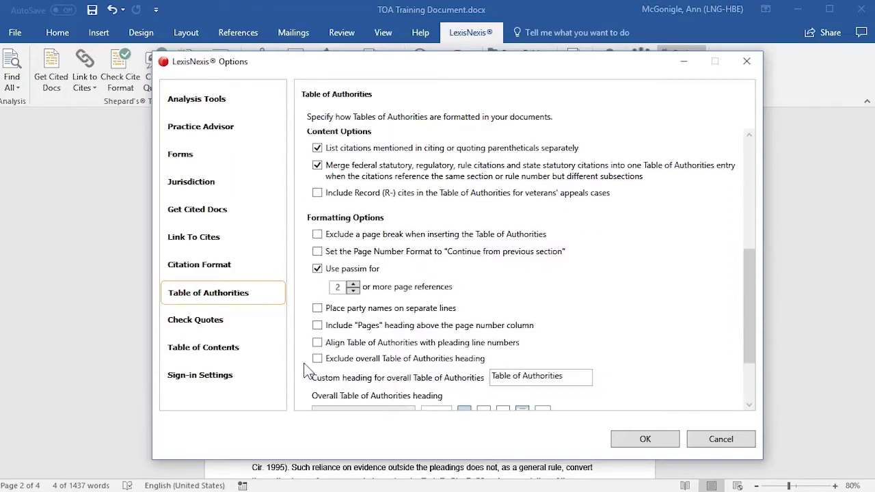
# Step: Check Place party names on separate lines and Include "Pages" heading above page numbers
pyautogui.click(318, 311)
pyautogui.click(318, 327)
pyautogui.scroll(-3, 317, 350)
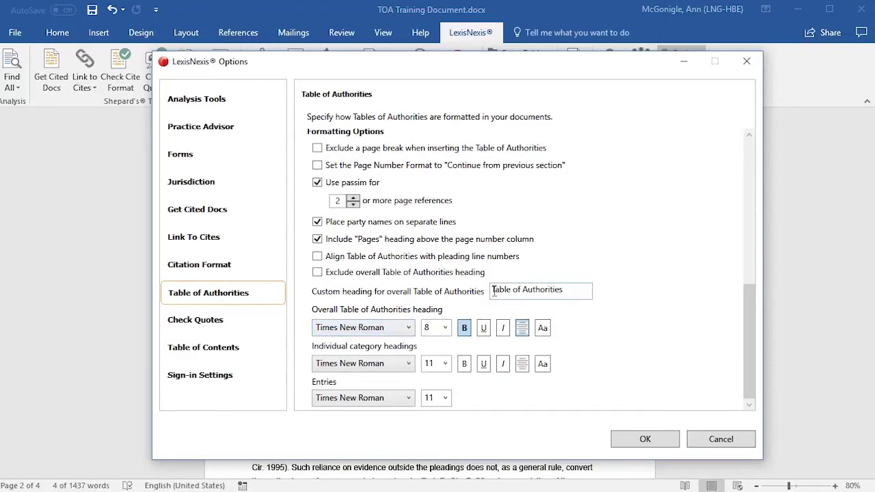
# Step: Set the overall heading to Times New Roman 12.5 point and apply the options with OK
pyautogui.click(409, 328)
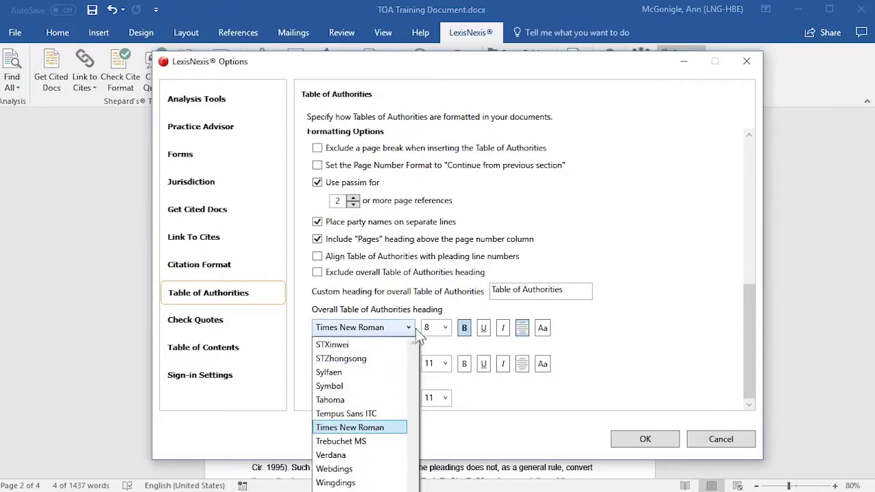
pyautogui.click(445, 329)
pyautogui.click(445, 328)
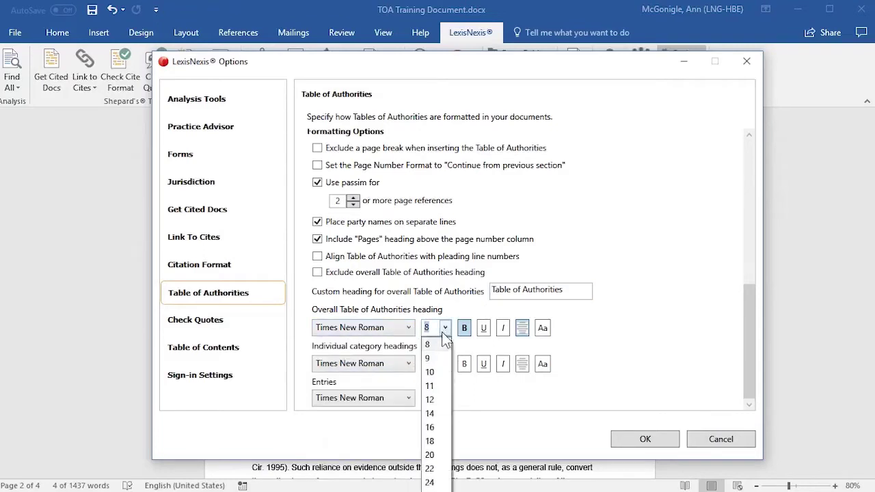
pyautogui.click(437, 402)
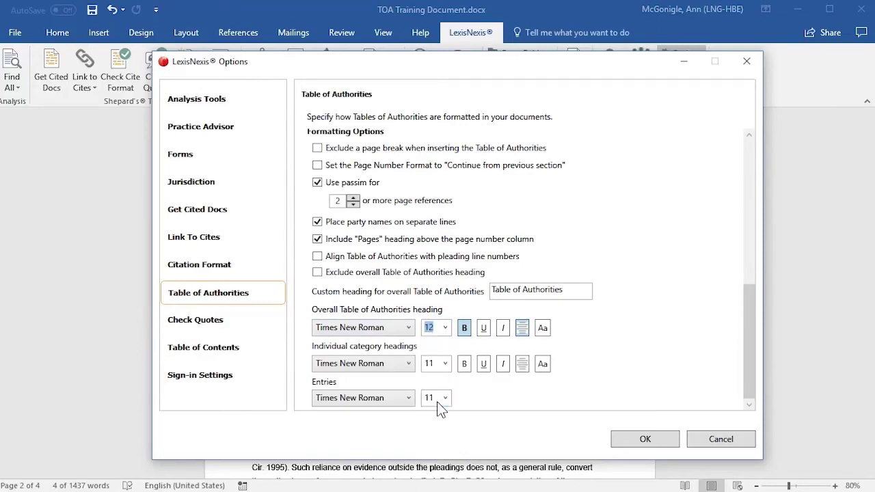
pyautogui.click(429, 328)
pyautogui.write('.5')
pyautogui.click(624, 441)
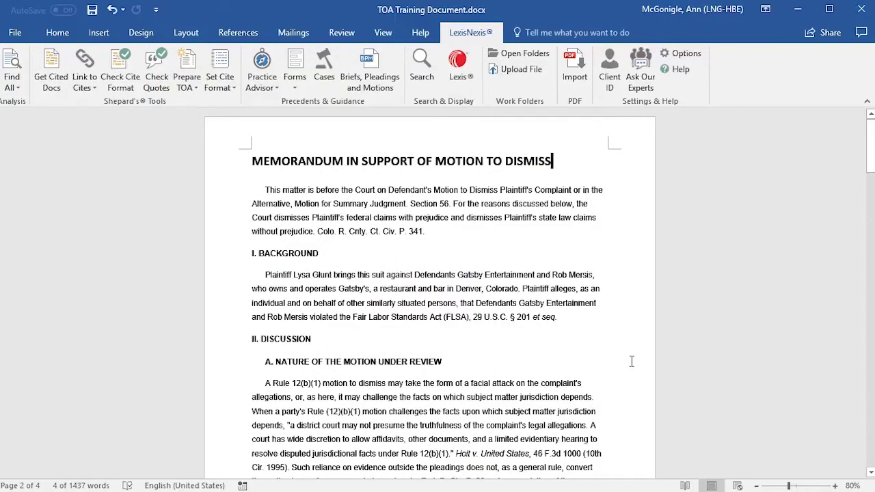
pyautogui.click(234, 89)
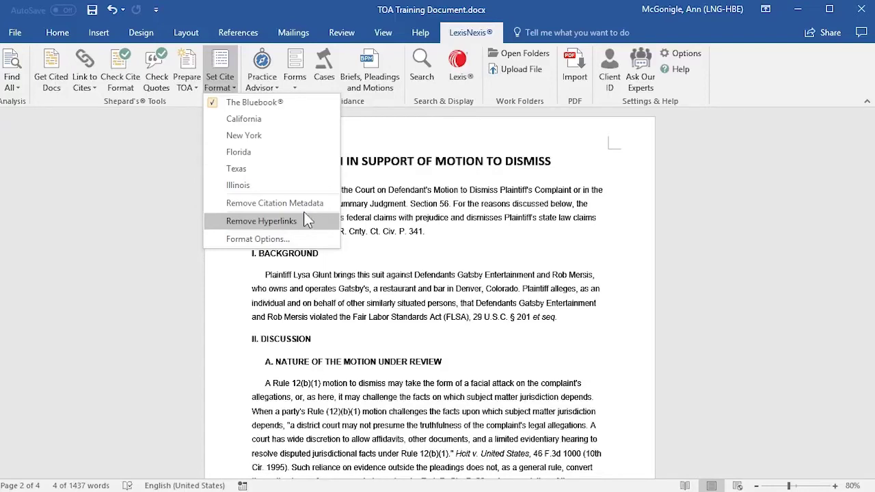
pyautogui.click(176, 123)
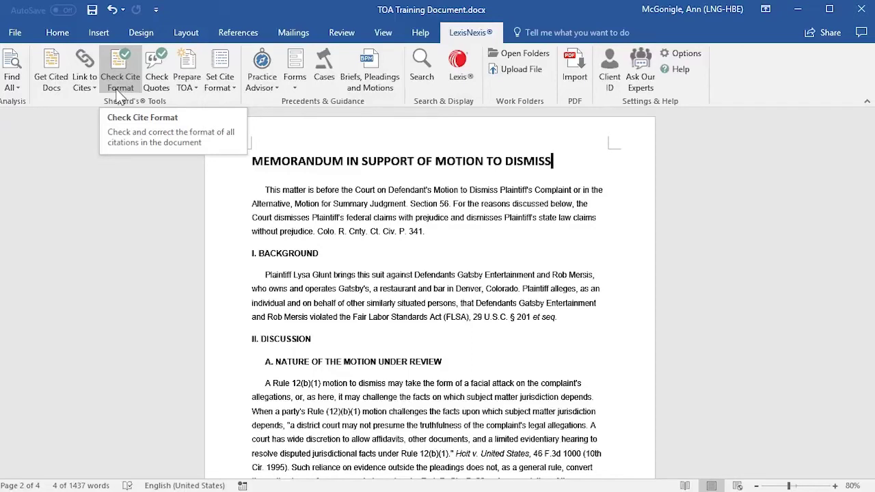
# Step: Generate the Table of Authorities preview with Prepare TOA
pyautogui.click(191, 65)
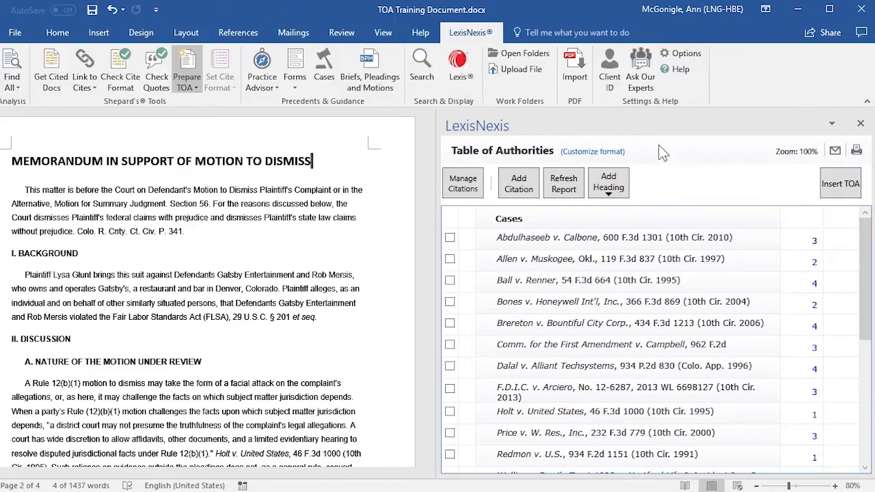
# Step: Open the Customize format settings, move them aside, and close them without changes
pyautogui.click(594, 154)
pyautogui.moveTo(590, 160); pyautogui.dragTo(412, 52)
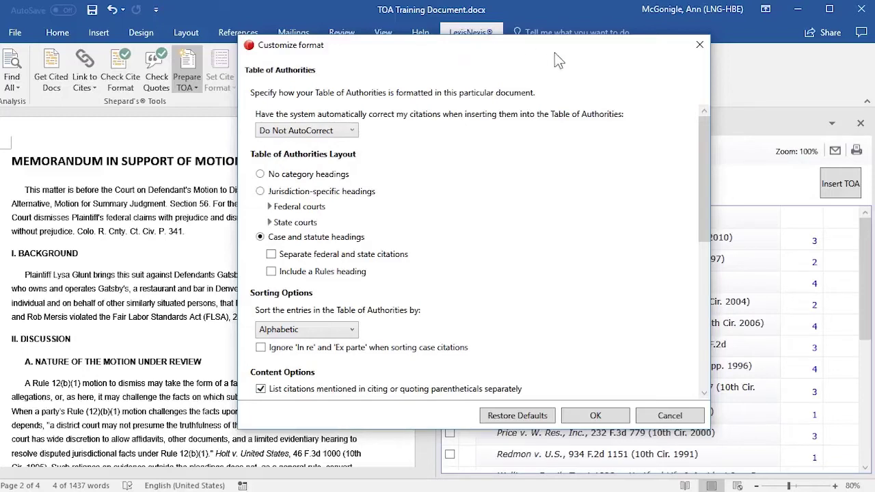
pyautogui.click(698, 45)
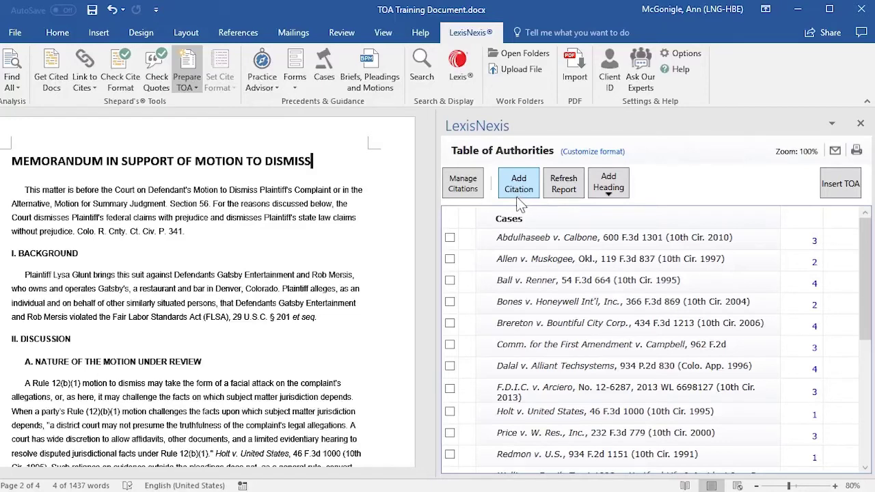
# Step: Add the Colo. R. Cnty. Ct. Civ. P. 341 citation and scroll to Statutes and Other
pyautogui.moveTo(82, 231); pyautogui.dragTo(178, 234)
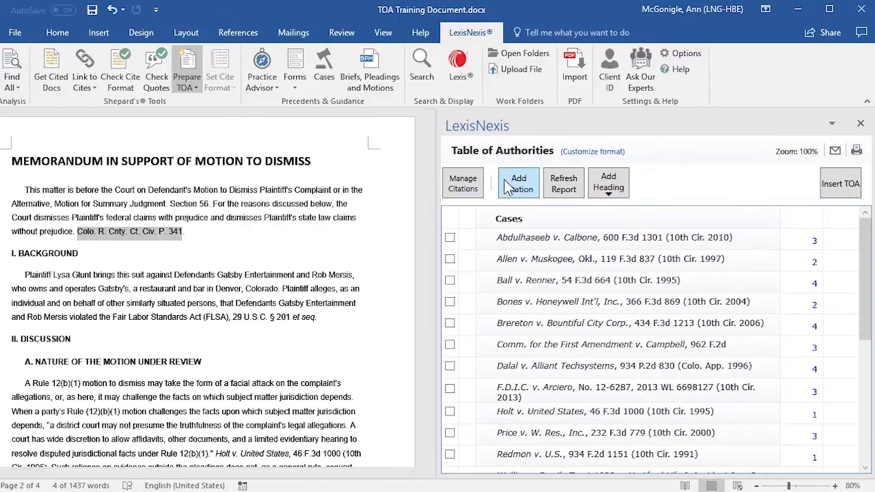
pyautogui.click(534, 194)
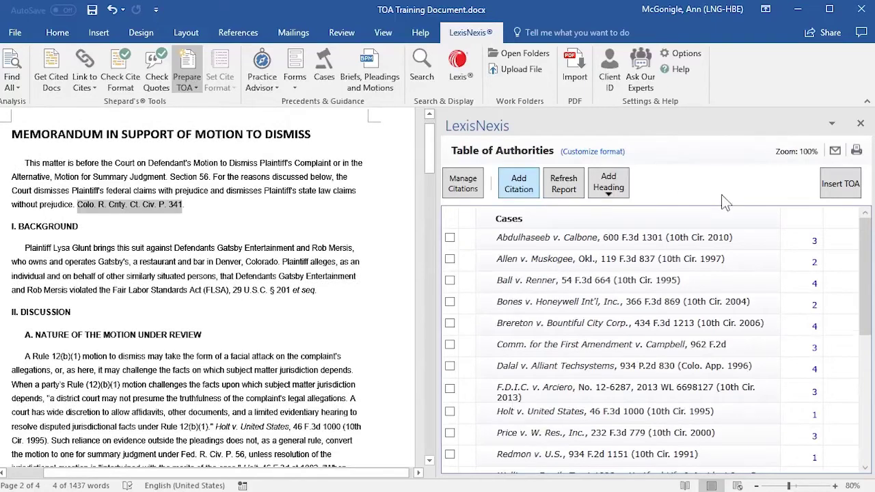
pyautogui.moveTo(865, 246); pyautogui.dragTo(867, 386)
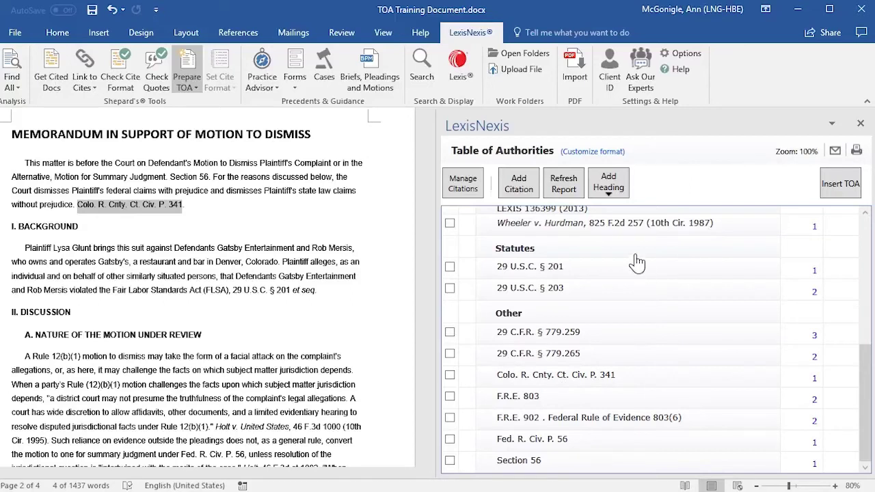
# Step: Create a custom heading named 'Code of Federal Regulations' at the bottom of the table
pyautogui.click(611, 194)
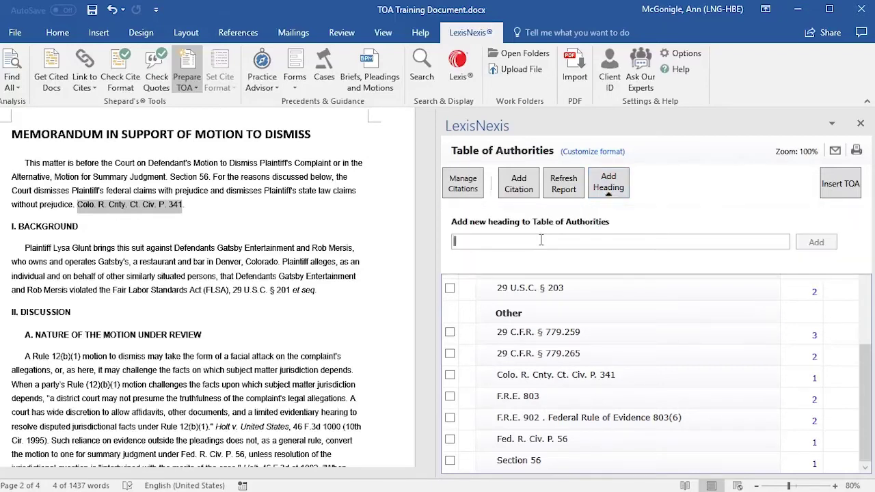
pyautogui.write('Code of Federal Regulations')
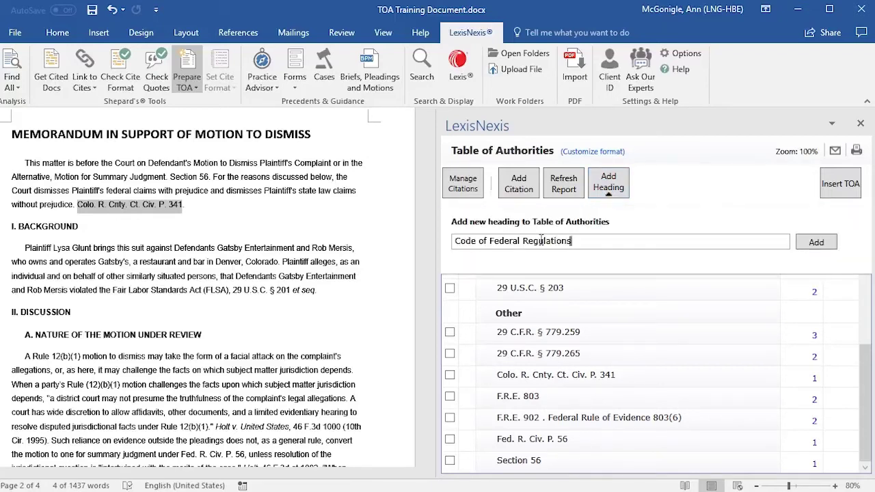
pyautogui.click(828, 248)
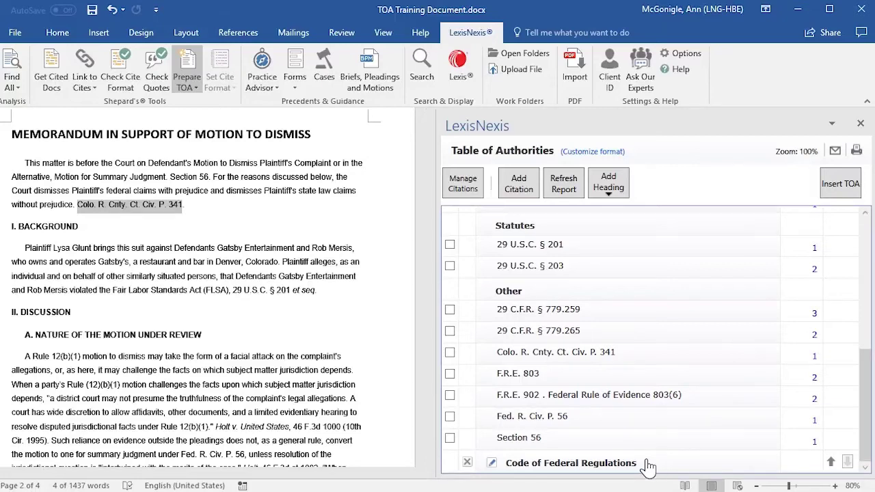
# Step: Move 29 C.F.R. § 779.259 and § 779.265 from Other into Code of Federal Regulations
pyautogui.click(449, 311)
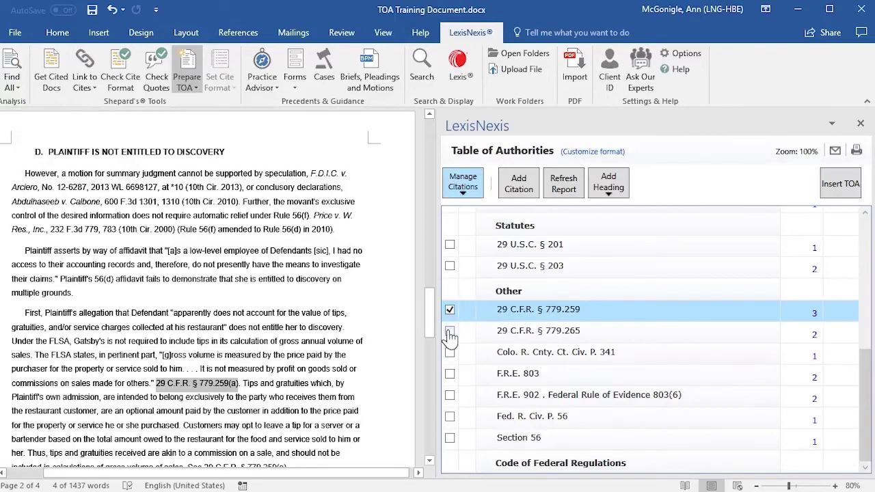
pyautogui.click(449, 332)
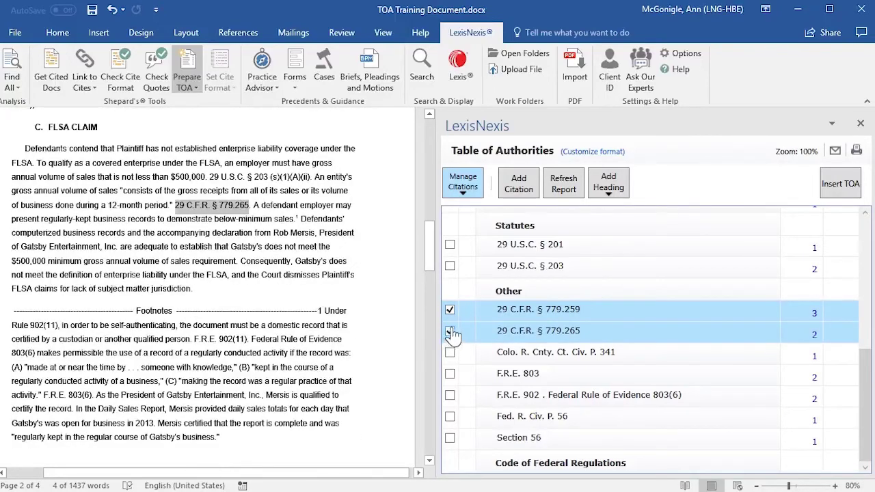
pyautogui.click(465, 197)
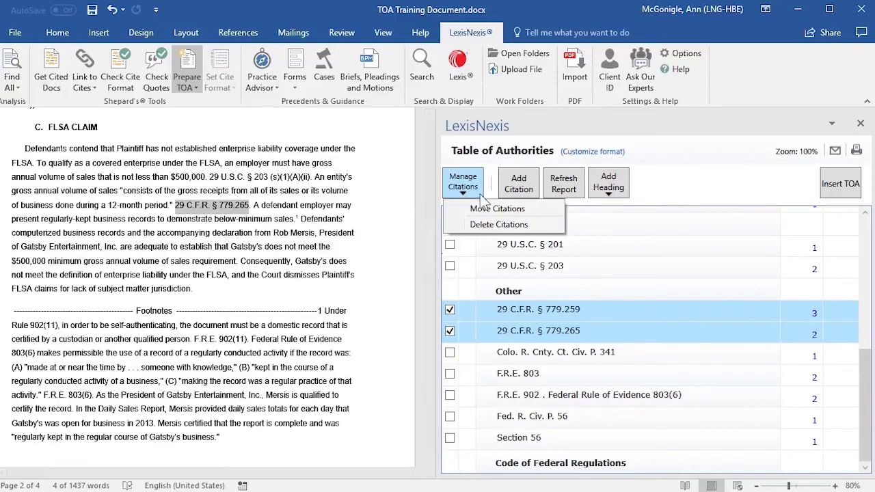
pyautogui.click(540, 209)
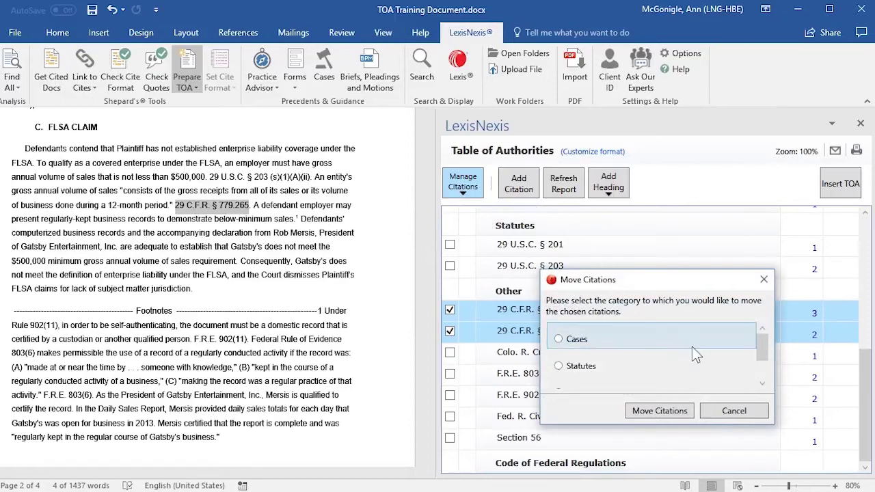
pyautogui.moveTo(763, 356); pyautogui.dragTo(764, 372)
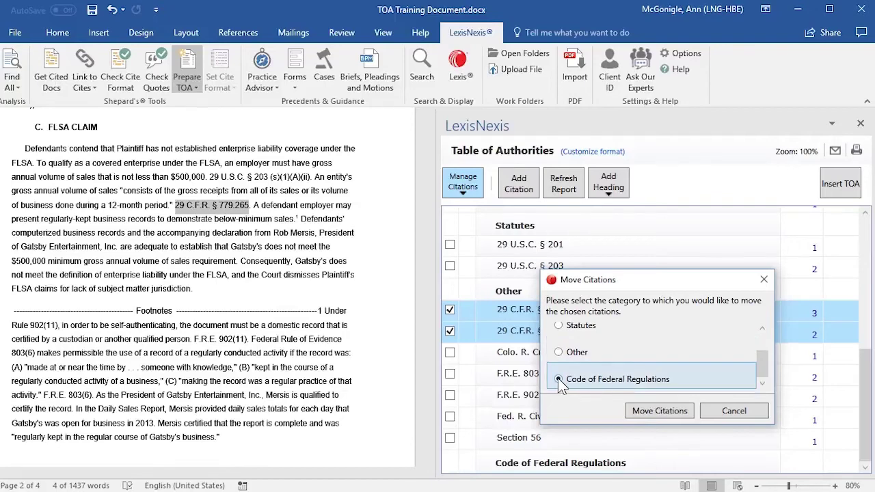
pyautogui.click(691, 409)
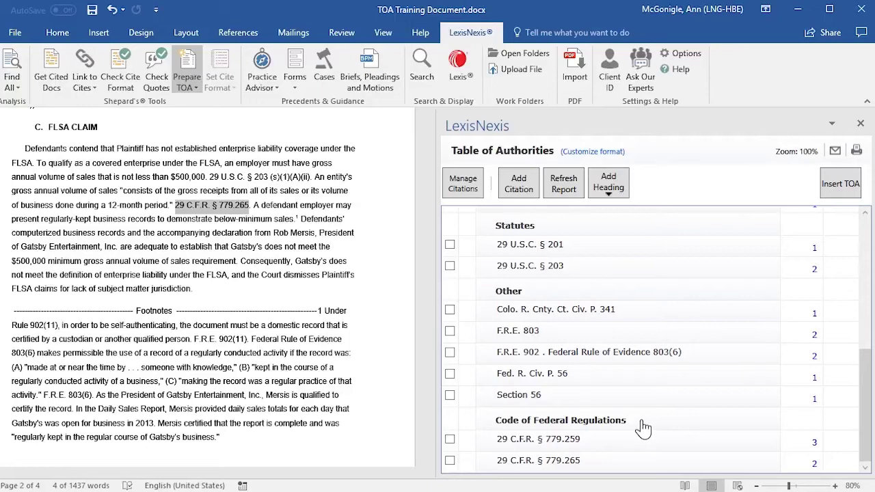
# Step: Shift the Code of Federal Regulations heading up past Other and F.R.E. 803 down below F.R.E. 902
pyautogui.moveTo(614, 423); pyautogui.dragTo(605, 424)
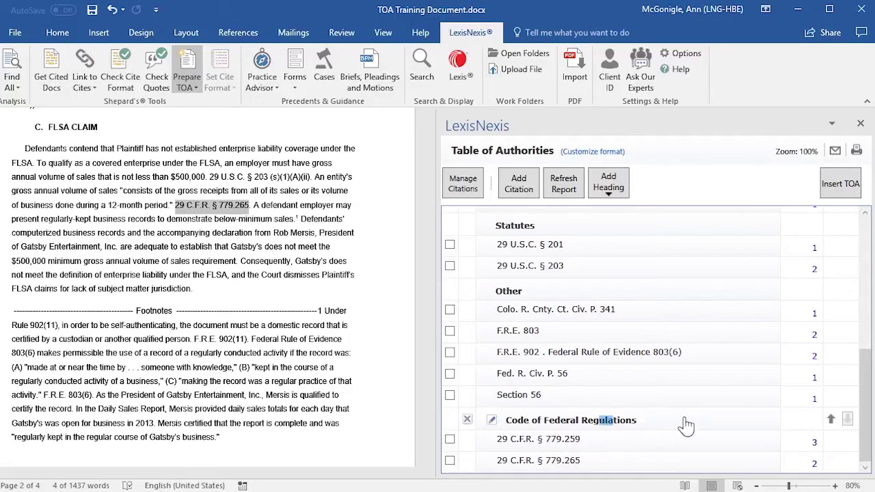
pyautogui.click(831, 422)
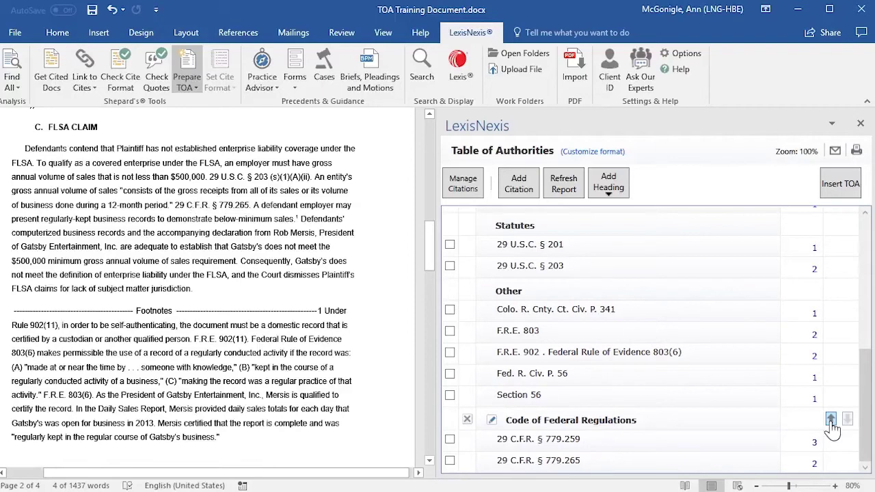
pyautogui.click(831, 421)
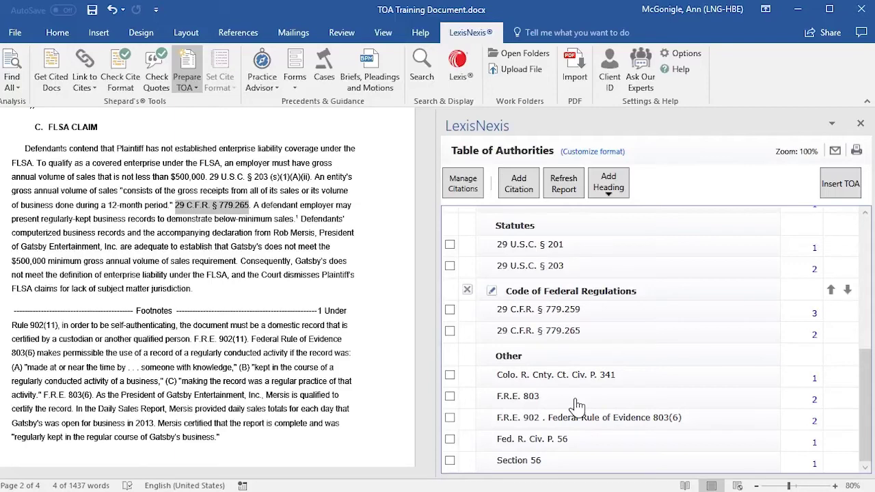
pyautogui.click(525, 404)
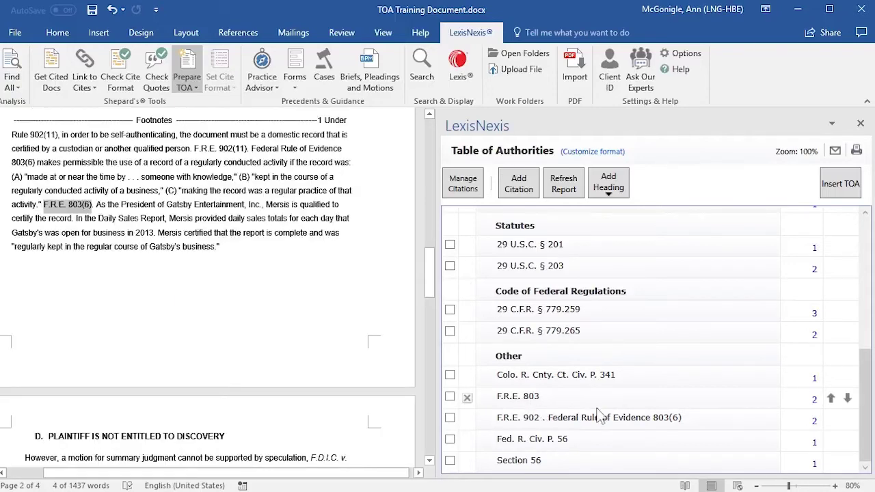
pyautogui.click(847, 398)
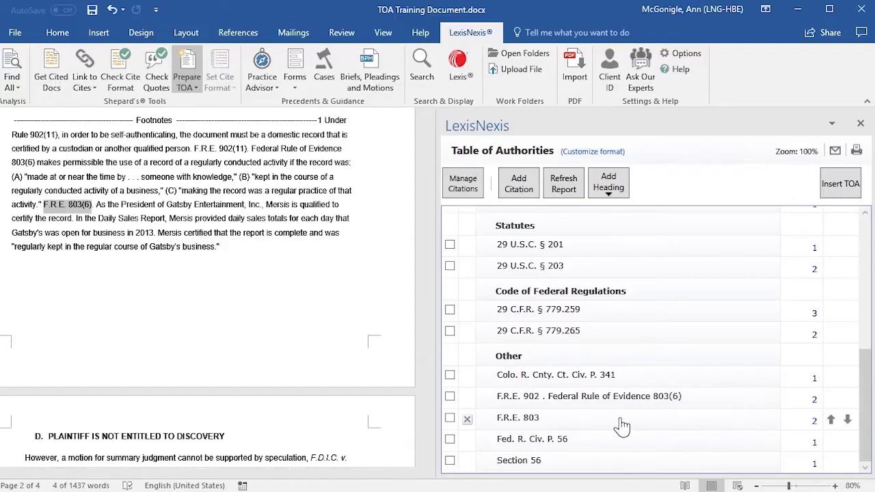
# Step: Delete the Section 56 citation and confirm in the Delete Citation dialog
pyautogui.click(511, 465)
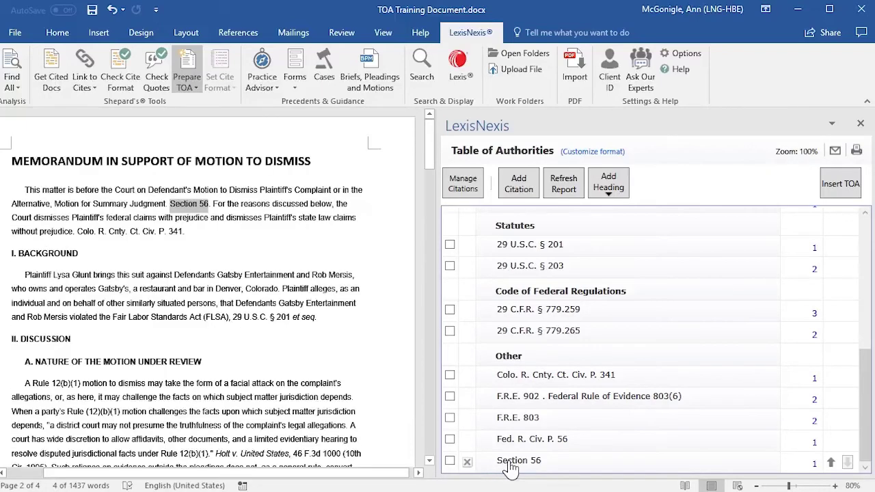
pyautogui.click(467, 463)
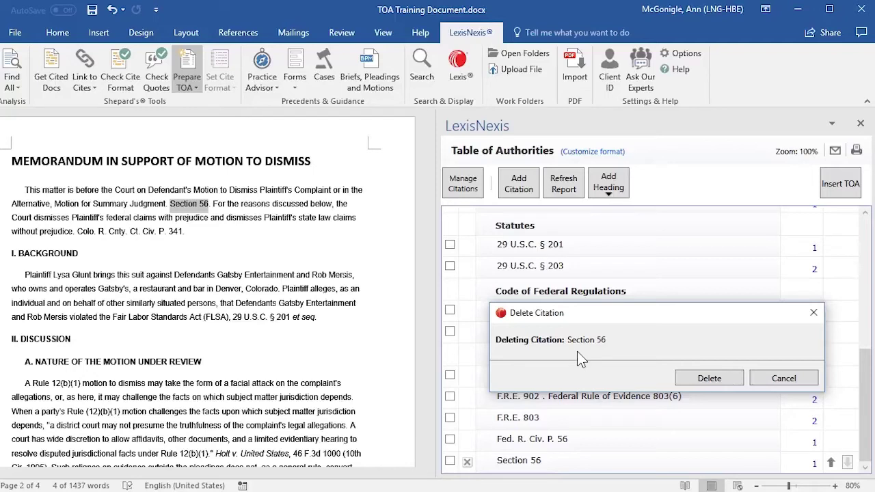
pyautogui.click(688, 378)
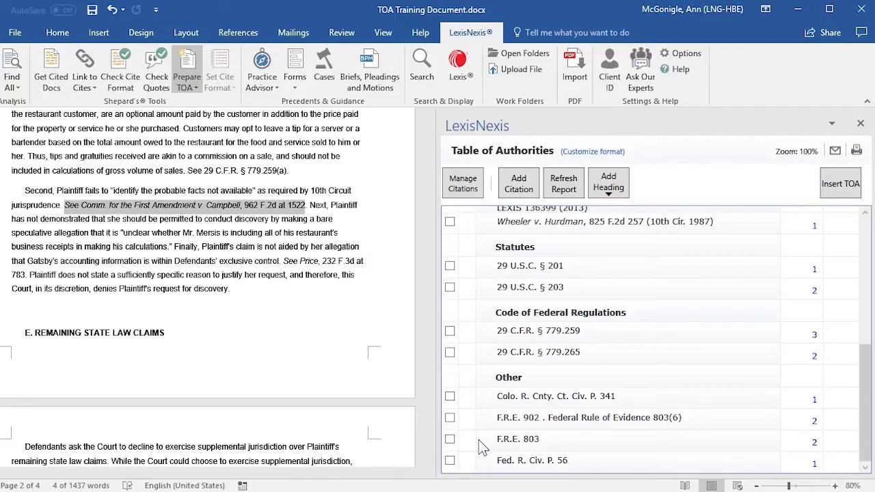
# Step: Delete F.R.E. 902 and F.R.E. 803 together via Manage Citations, confirming the removal
pyautogui.click(450, 418)
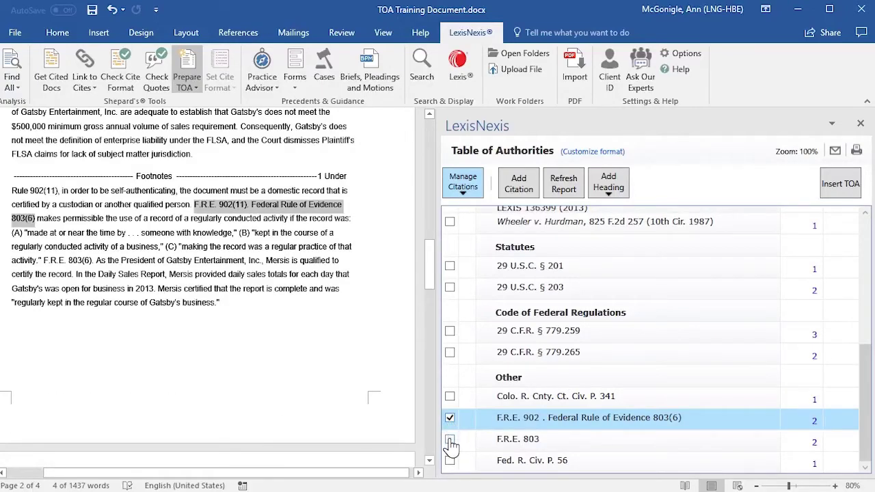
pyautogui.click(450, 439)
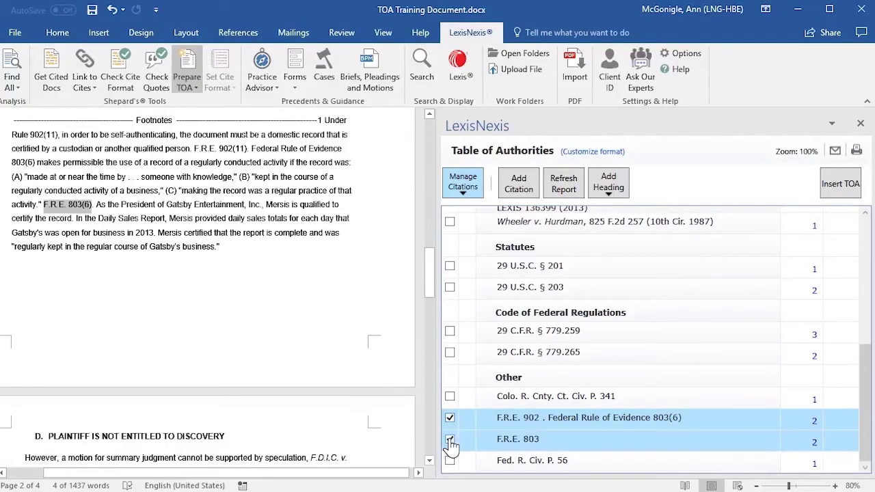
pyautogui.click(463, 193)
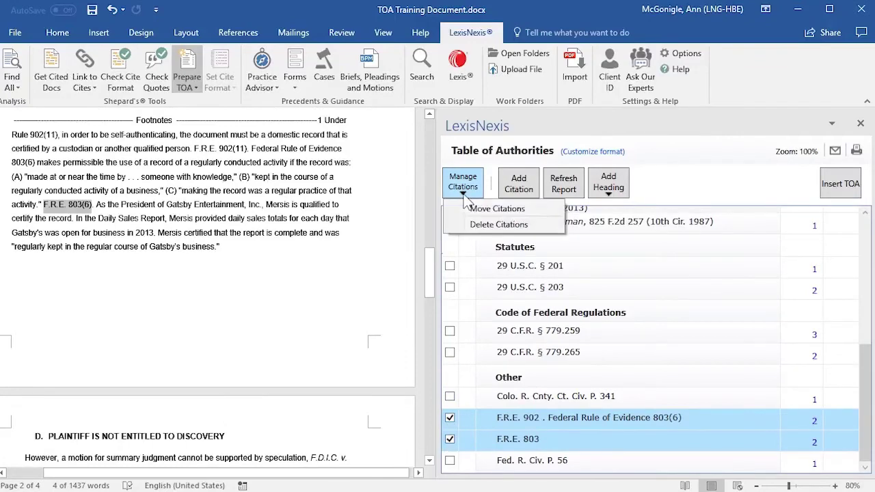
pyautogui.click(547, 229)
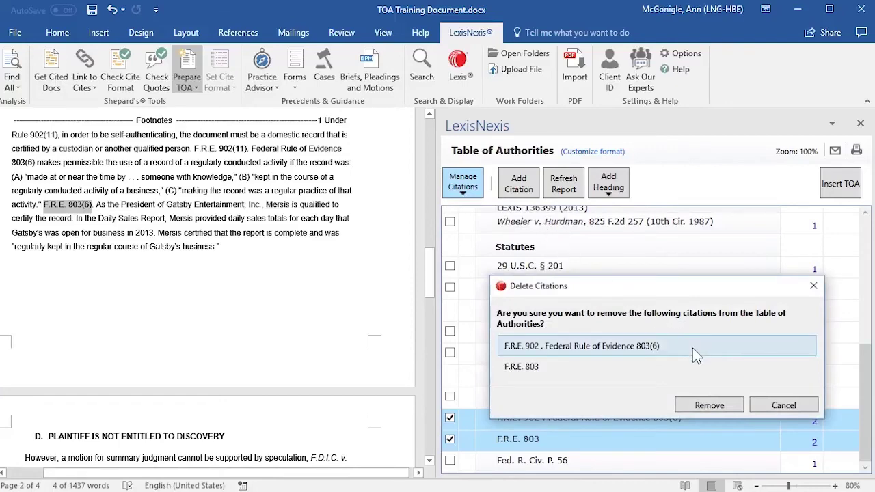
pyautogui.click(727, 407)
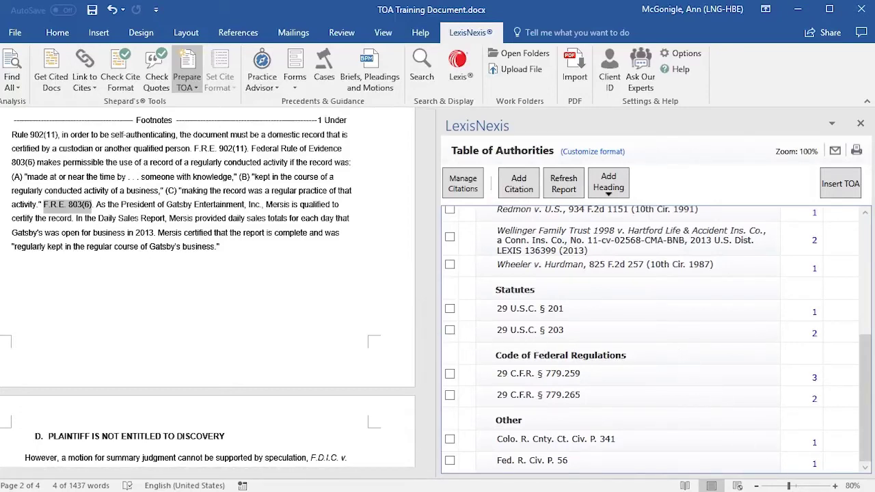
# Step: Change the Other heading's text to 'Rules'
pyautogui.doubleClick(512, 422)
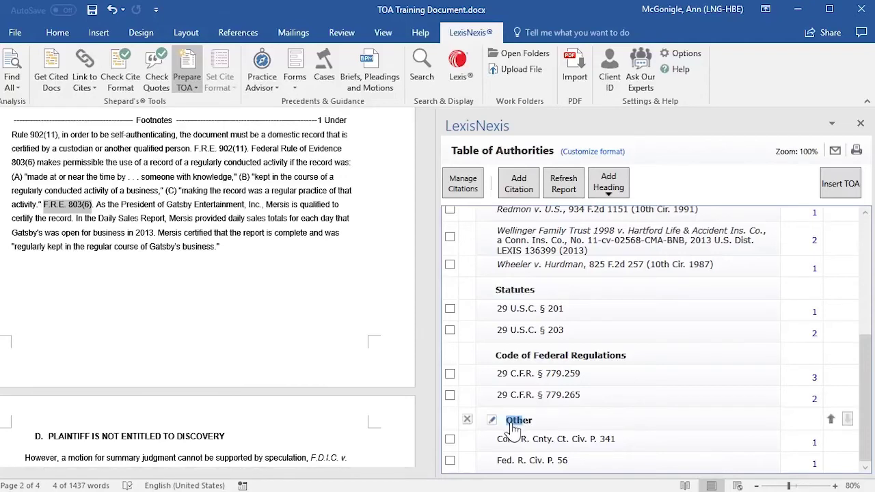
pyautogui.moveTo(512, 428)
pyautogui.mouseDown()
pyautogui.moveTo(533, 429)
pyautogui.moveTo(510, 428)
pyautogui.mouseUp()
pyautogui.click(492, 422)
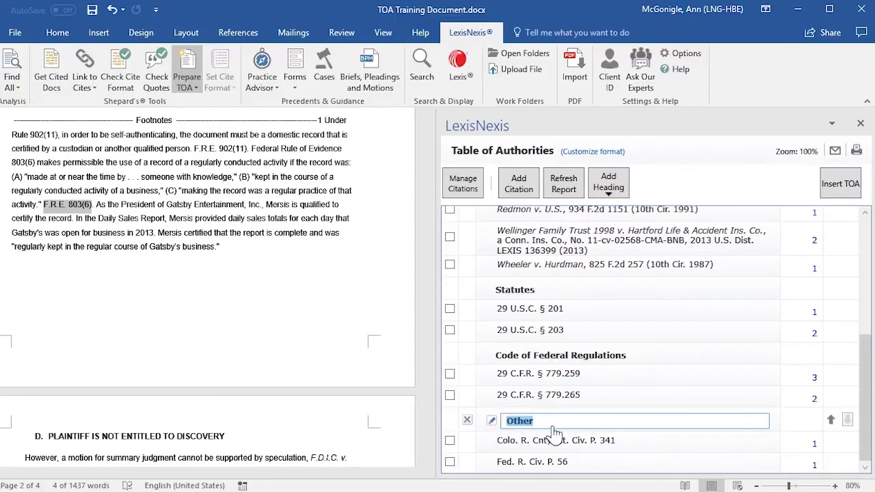
pyautogui.write('Rules')
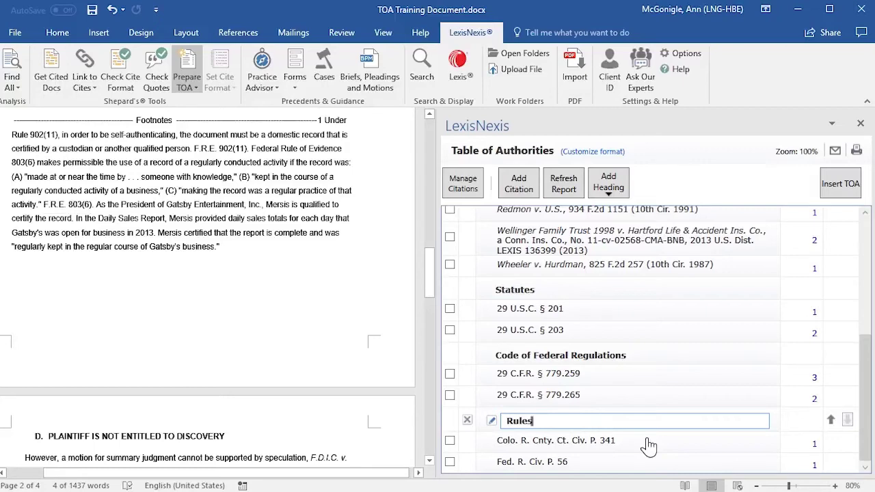
pyautogui.press('Return')
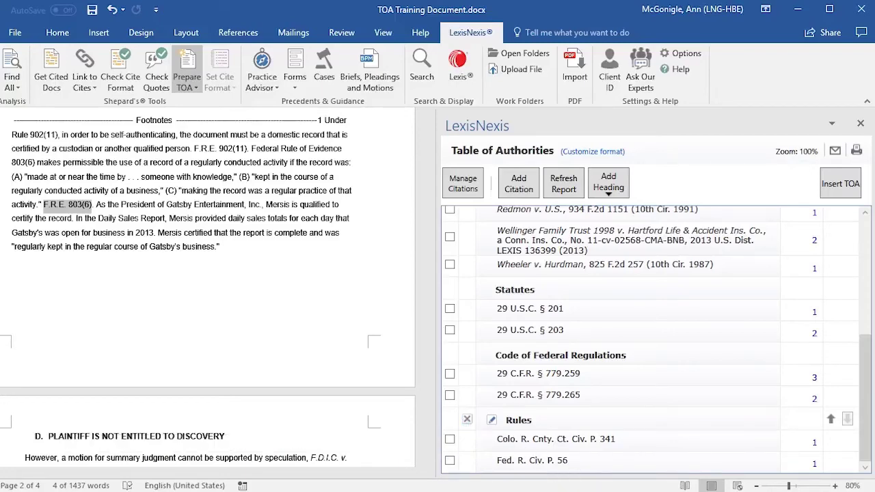
# Step: Jump to the Colo. R. 341, Comm. for the First Amendment and Dalal citations, then return to the document start
pyautogui.click(555, 438)
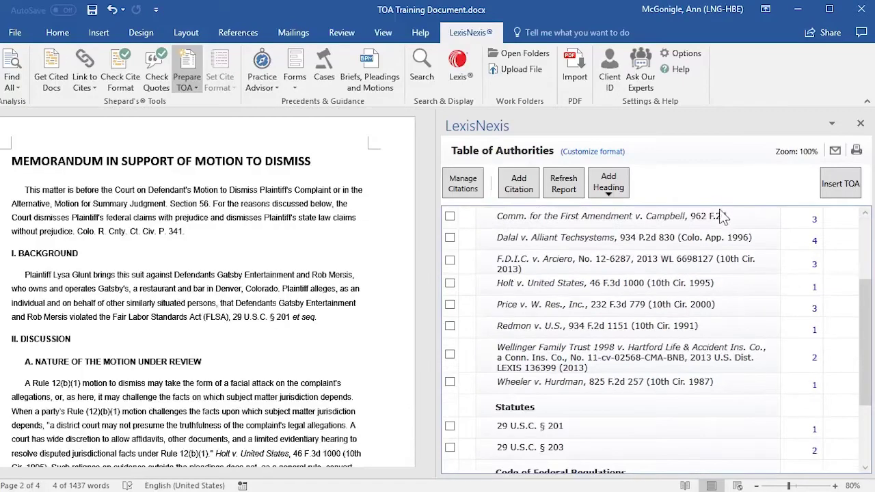
pyautogui.click(573, 224)
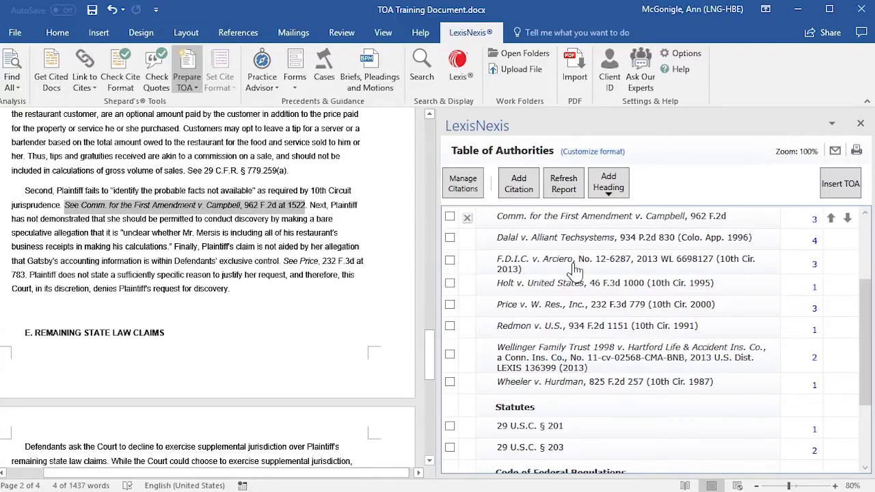
pyautogui.click(814, 241)
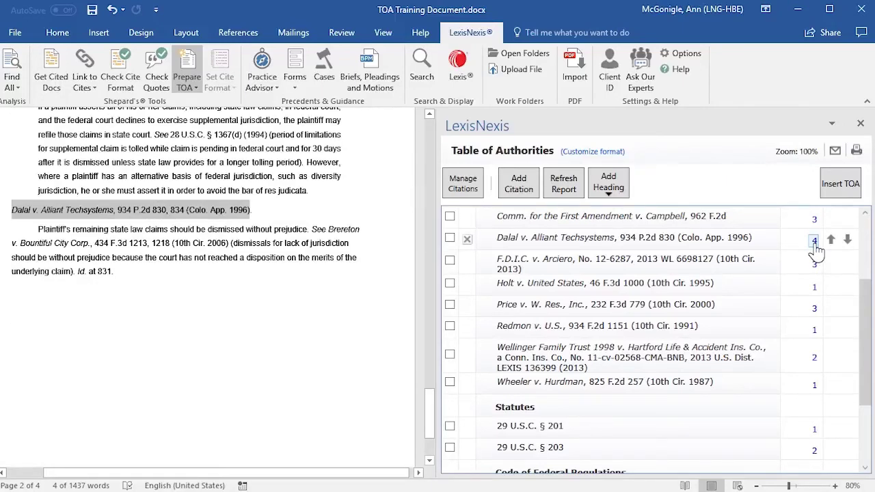
pyautogui.scroll(2, 834, 273)
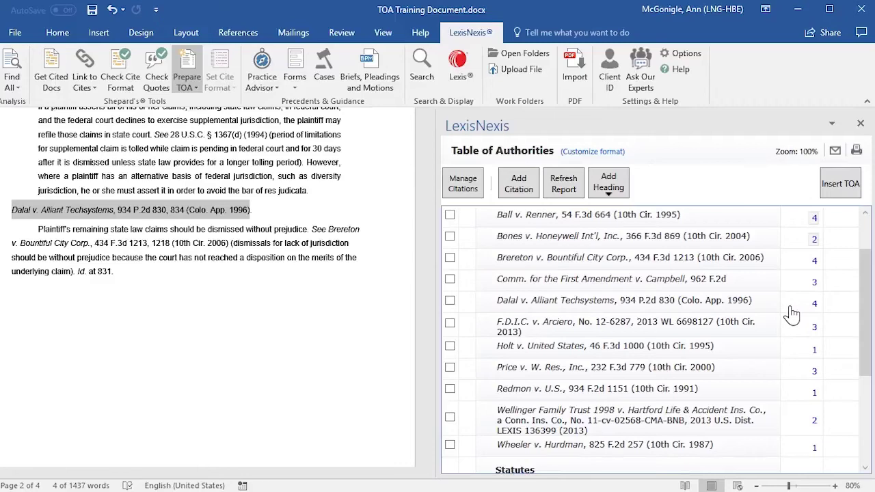
pyautogui.hotkey('ctrl', 'Home')
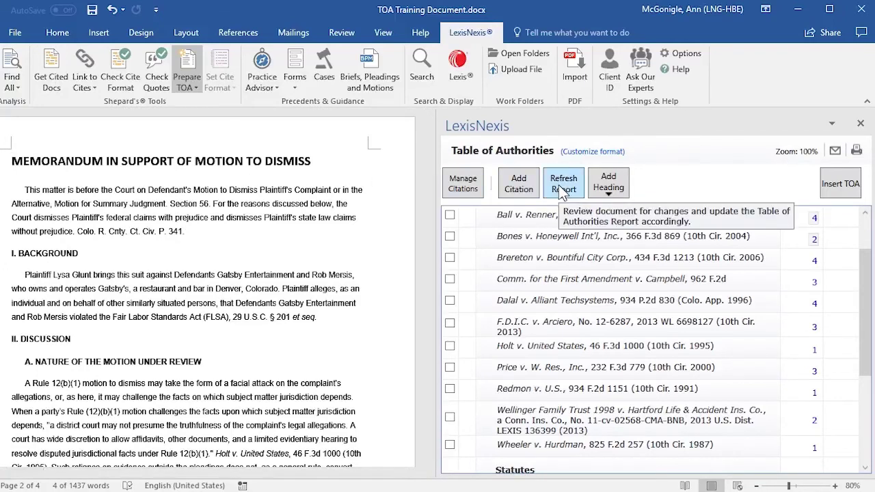
# Step: Insert the Table of Authorities at the cursor and acknowledge the insertion-position notice
pyautogui.click(841, 192)
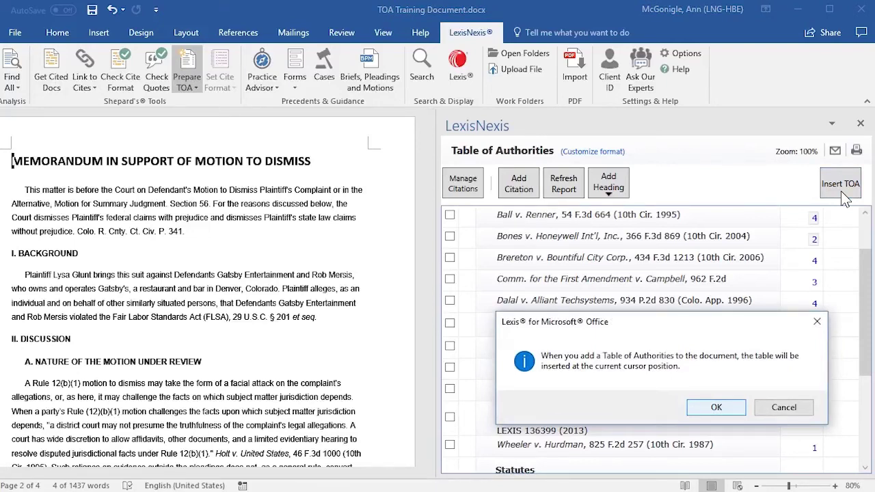
pyautogui.click(717, 407)
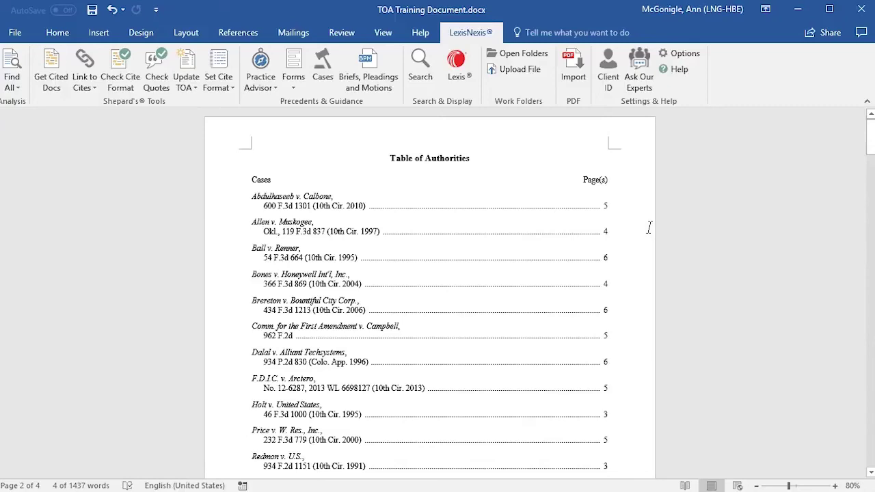
# Step: Scroll through the inserted table, then jump to the Abdulhaseeb v. Calbone citation on page 2
pyautogui.scroll(-5, 649, 227)
pyautogui.scroll(-6, 650, 228)
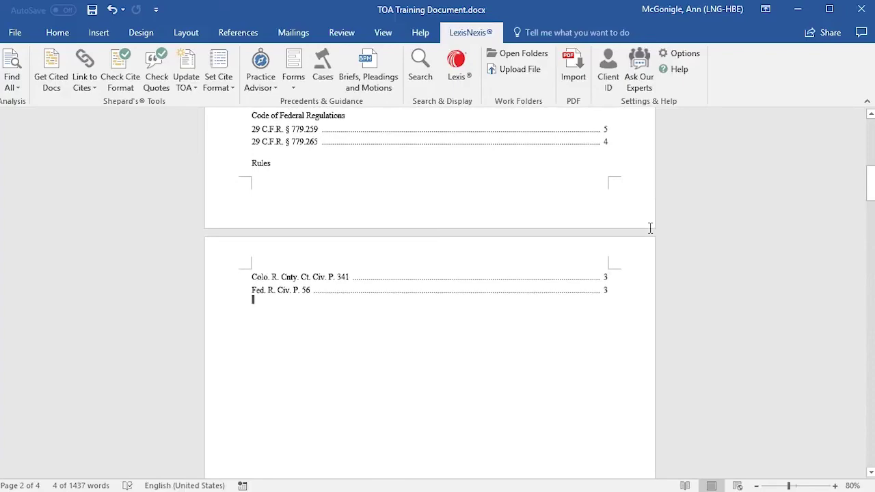
pyautogui.scroll(10, 650, 228)
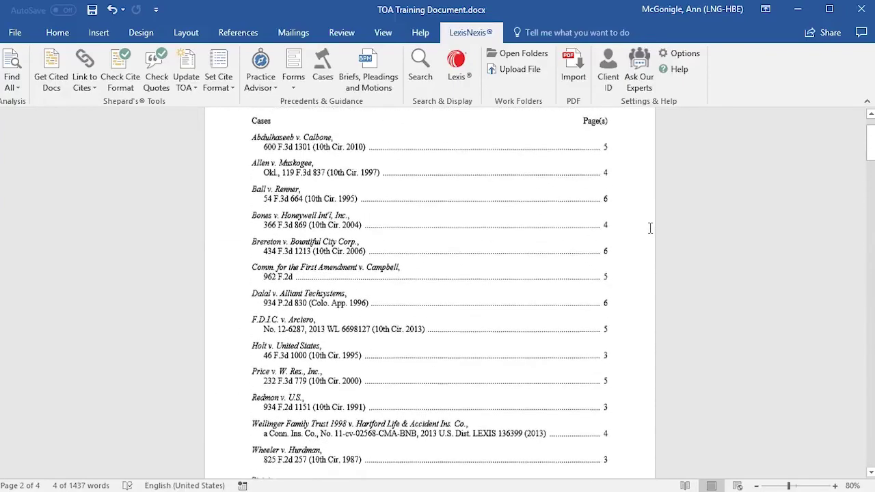
pyautogui.scroll(2, 650, 228)
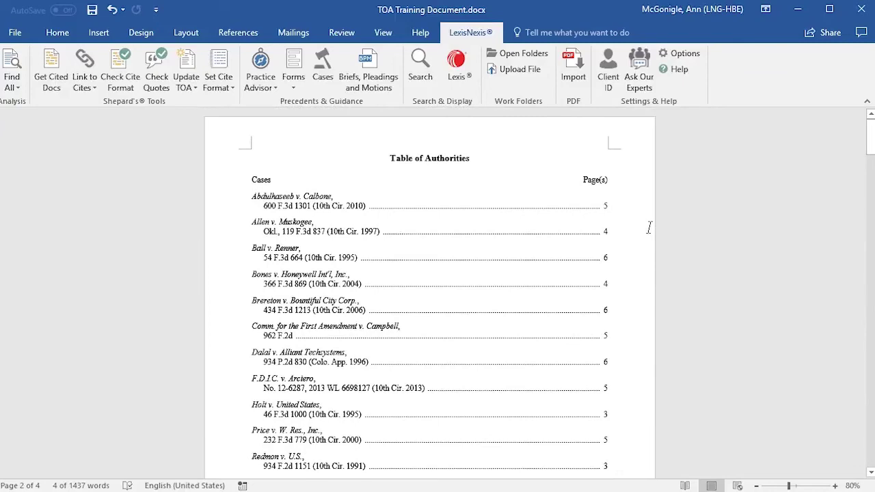
pyautogui.keyDown('ctrl'); pyautogui.click(606, 206); pyautogui.keyUp('ctrl')
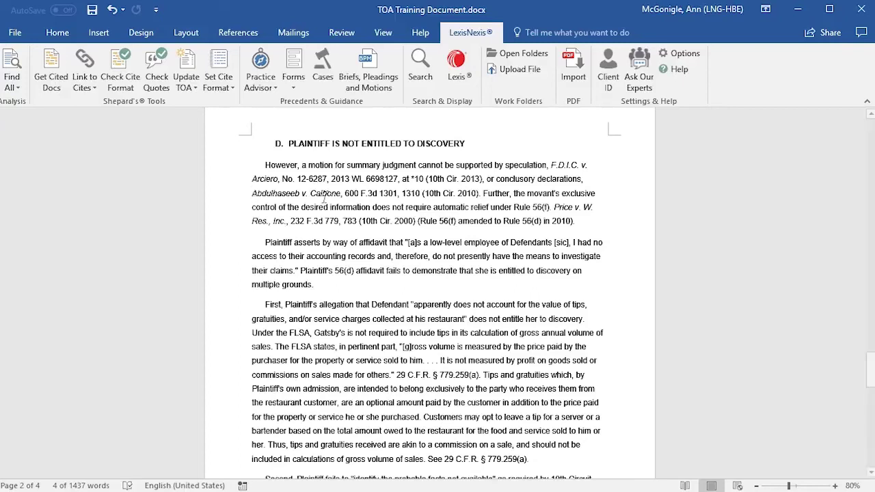
# Step: Go back to the Table of Authorities via Update TOA and scroll through its sections
pyautogui.click(195, 90)
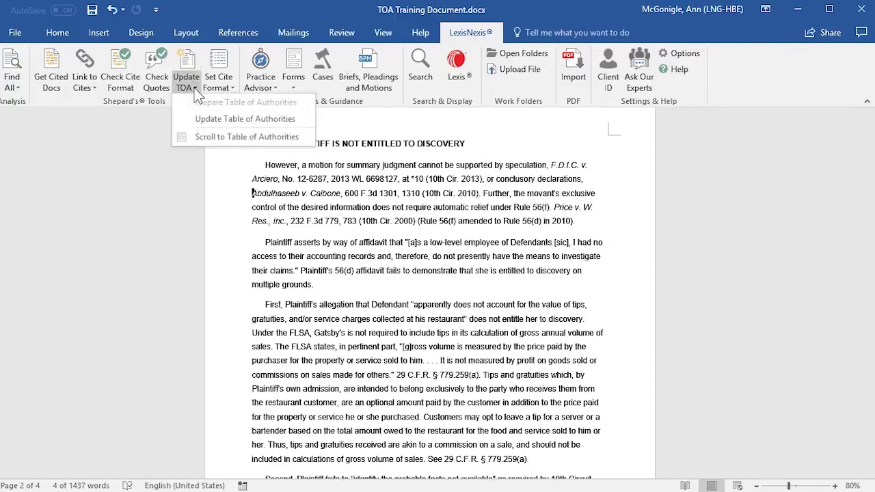
pyautogui.click(238, 139)
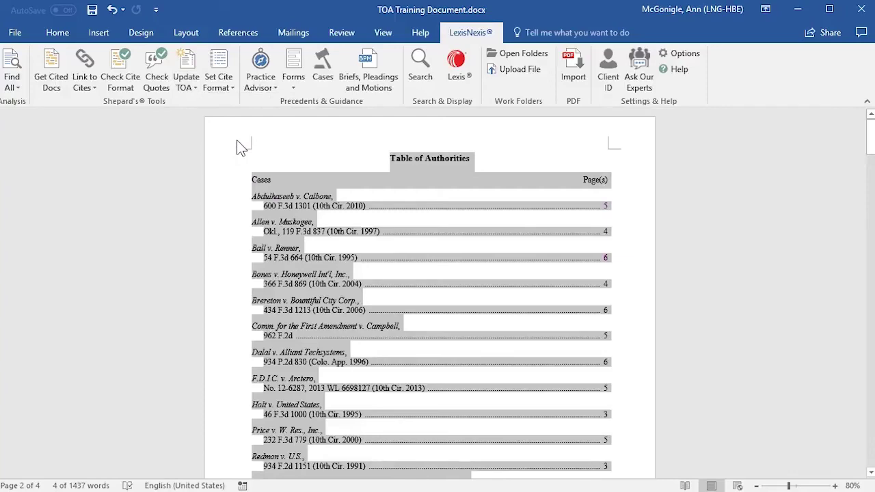
pyautogui.click(478, 158)
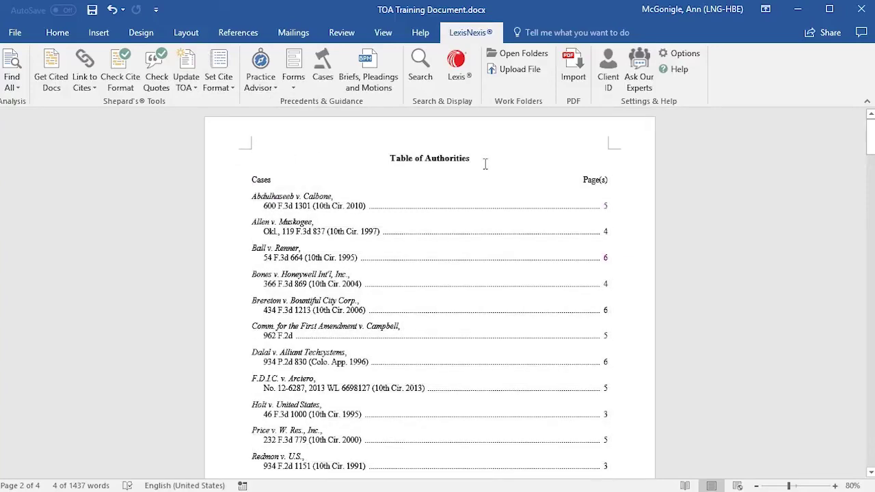
pyautogui.scroll(-8, 484, 164)
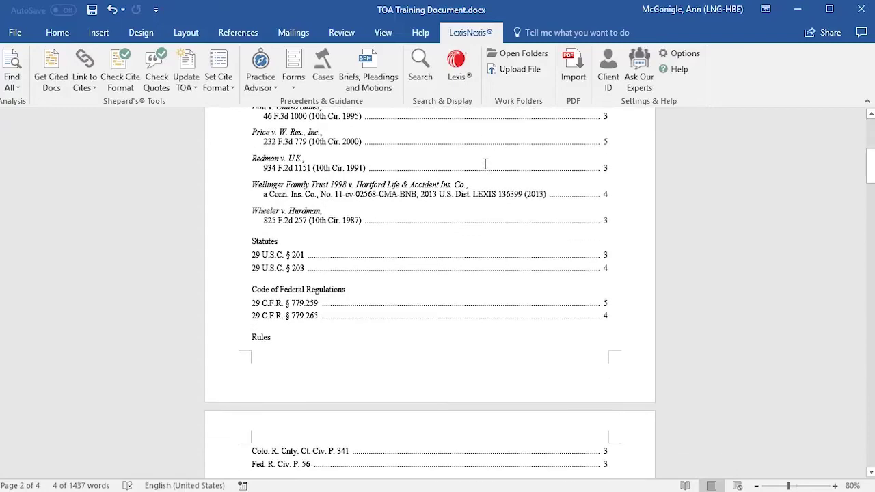
pyautogui.scroll(-2, 484, 164)
pyautogui.scroll(10, 484, 164)
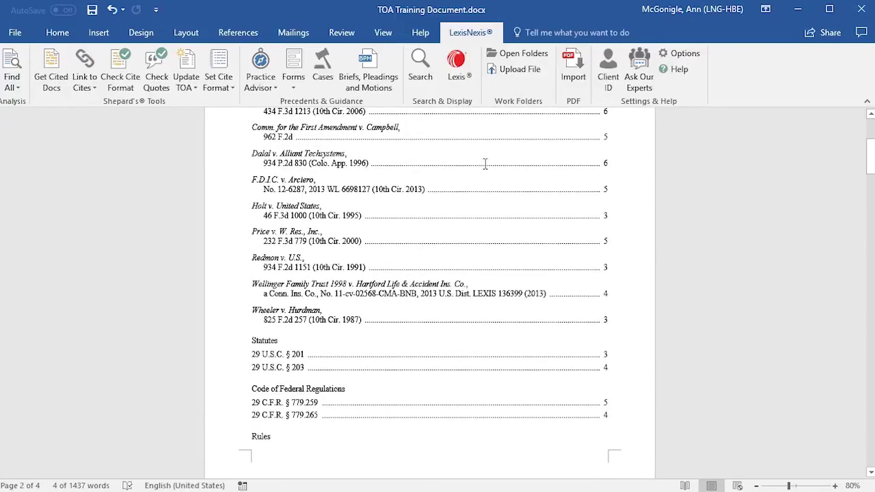
pyautogui.scroll(1, 485, 164)
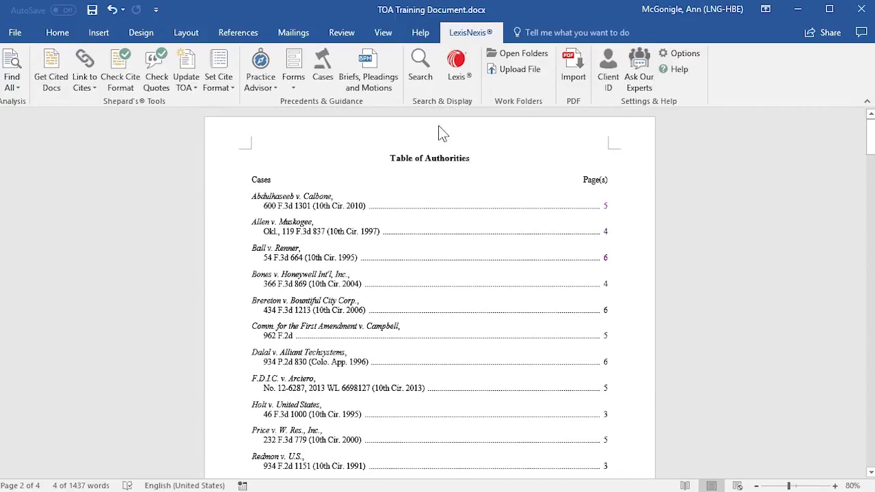
pyautogui.click(192, 89)
# Step: In the Table of Authorities list, move the Rules heading and its two rules above Statutes
pyautogui.click(209, 120)
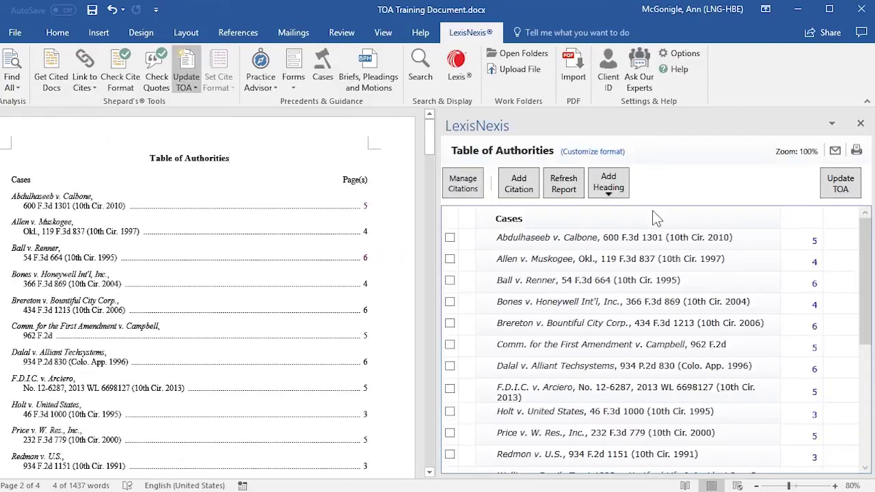
pyautogui.moveTo(862, 266); pyautogui.dragTo(848, 392)
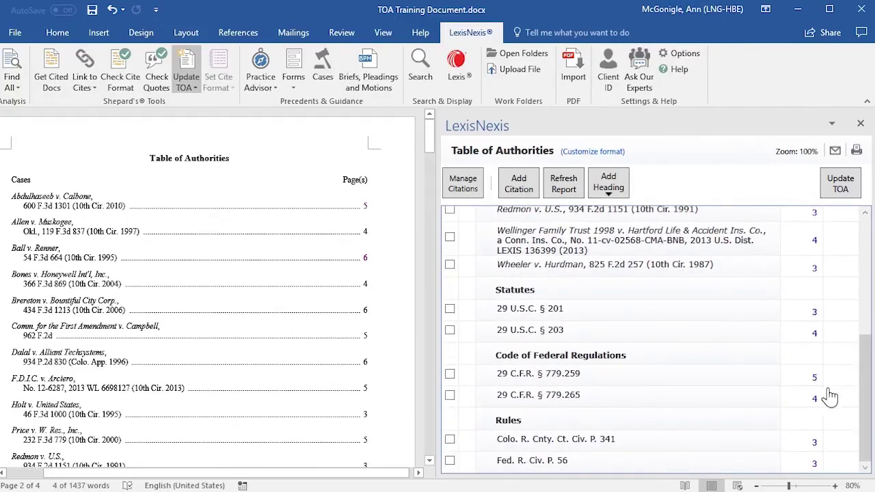
pyautogui.click(673, 423)
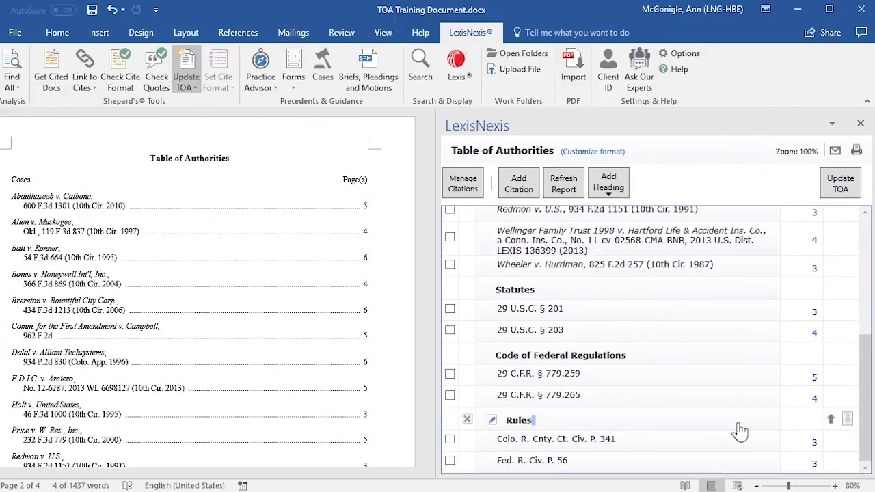
pyautogui.click(831, 419)
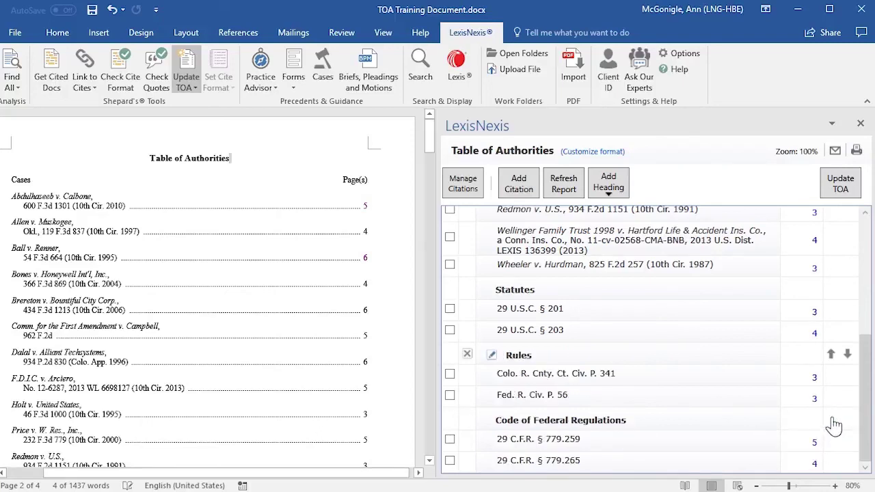
pyautogui.click(831, 356)
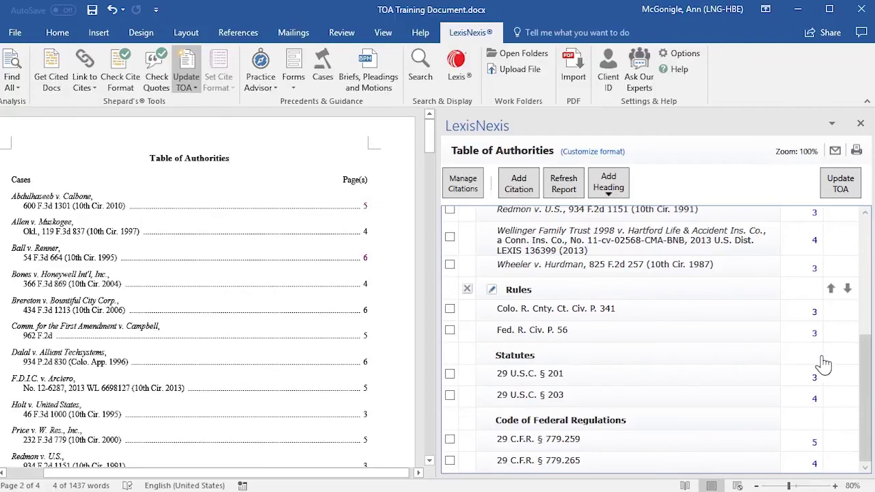
# Step: Regenerate the inserted table and confirm the order: Cases, Rules, Statutes, Code of Federal Regulations
pyautogui.click(854, 193)
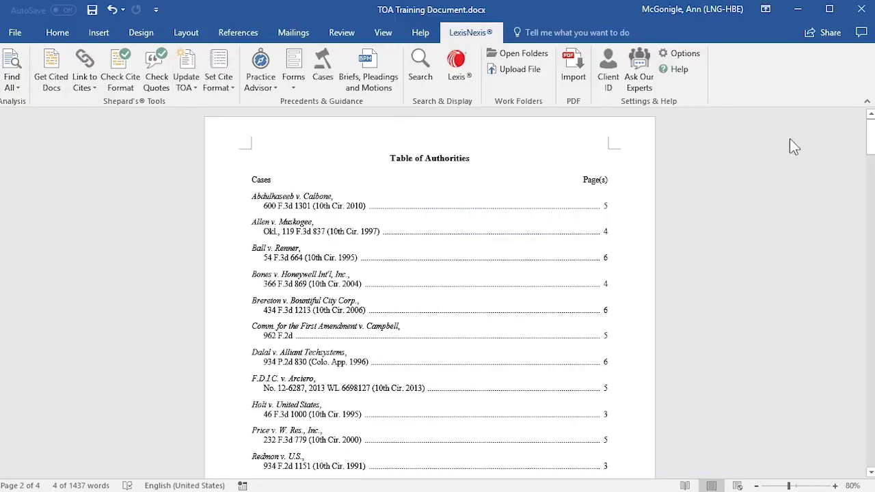
pyautogui.click(870, 137)
pyautogui.moveTo(870, 138); pyautogui.dragTo(870, 175)
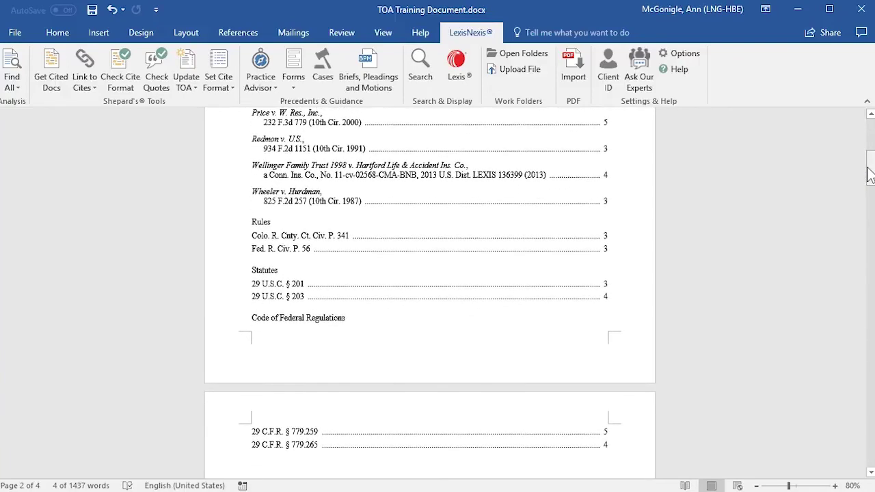
pyautogui.scroll(8, 558, 141)
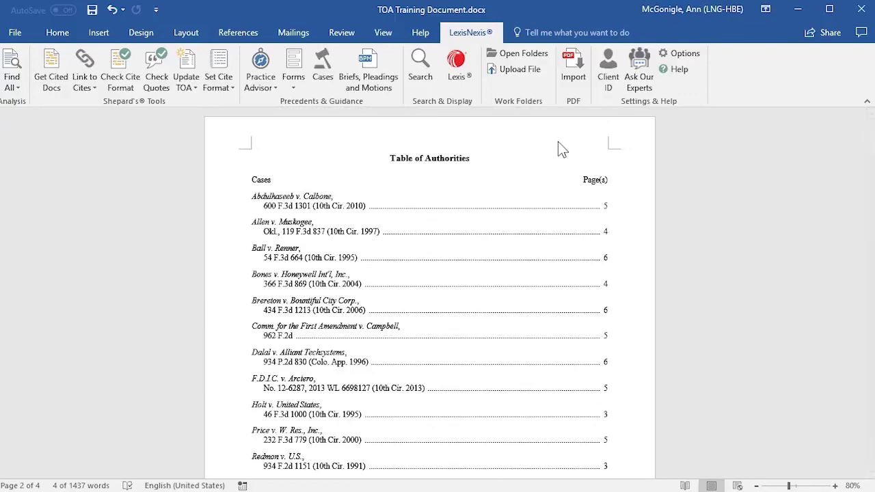